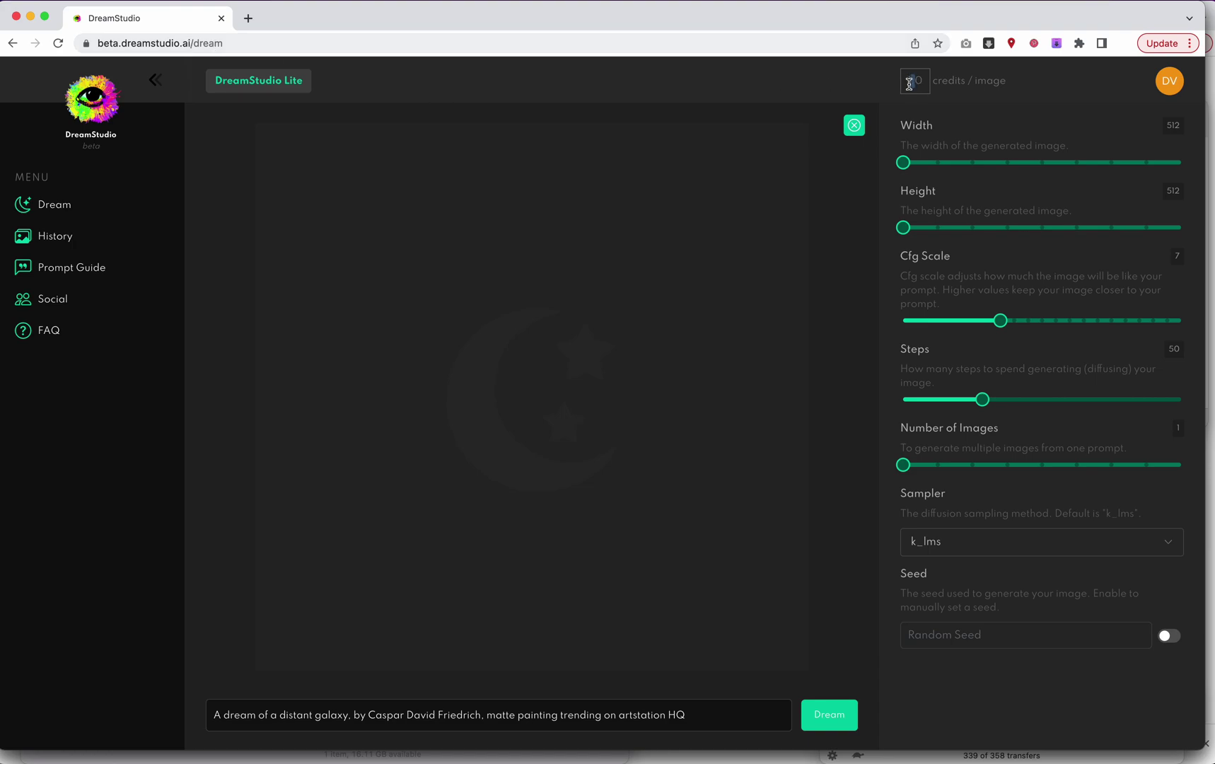
Step: Highlight the credits-per-image figure, then open Membership from the DV account menu
{"action": "left_click_drag", "start_coordinate": [973, 79], "coordinate": [927, 84]}
{"action": "left_click_drag", "start_coordinate": [918, 83], "coordinate": [1009, 84]}
{"action": "left_click", "coordinate": [1011, 84]}
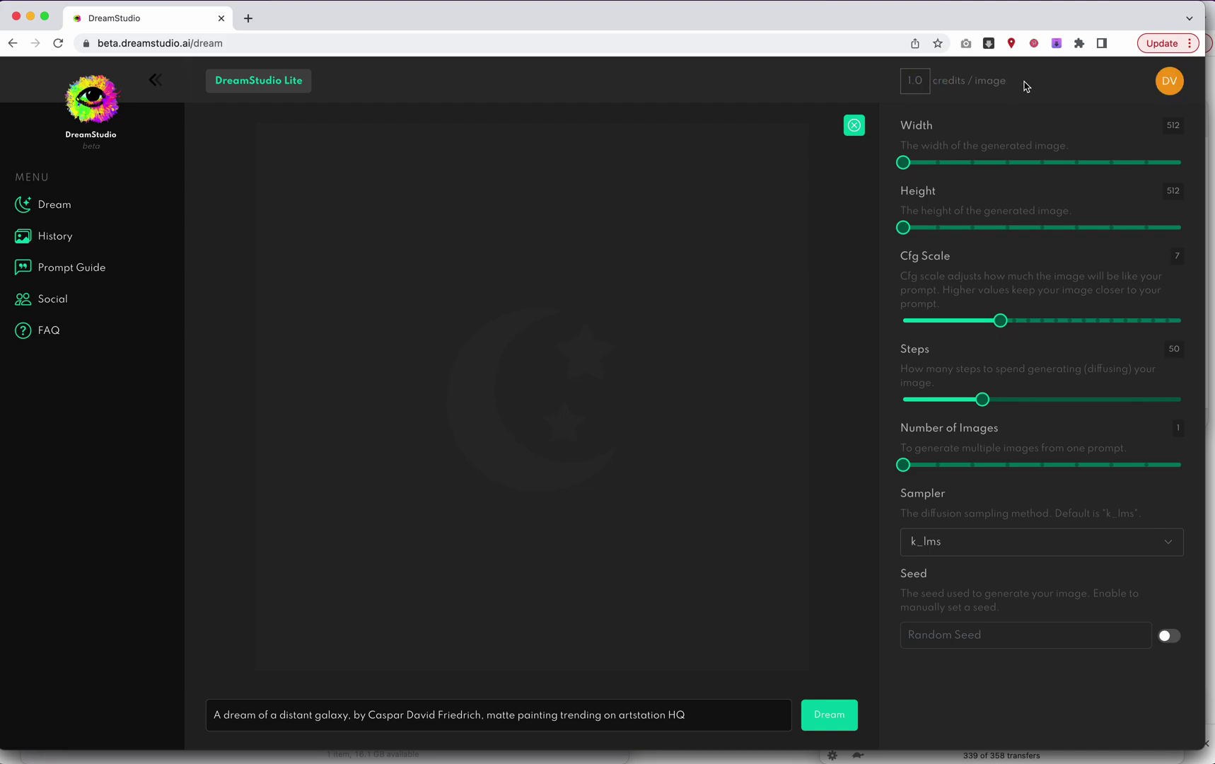
{"action": "left_click", "coordinate": [1170, 83]}
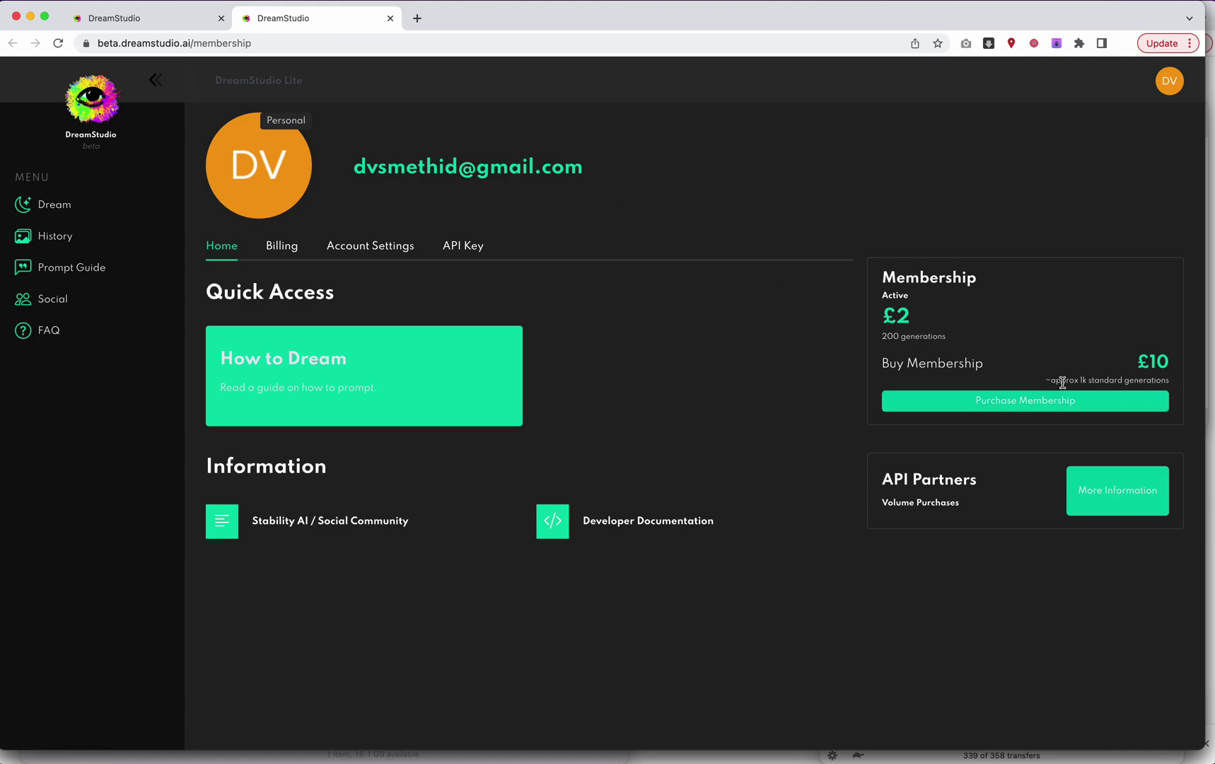
Step: Highlight the £10 price, ~1k generations note, active £2 balance and 200 generations allowance
{"action": "left_click_drag", "start_coordinate": [1149, 362], "coordinate": [1170, 363]}
{"action": "left_click_drag", "start_coordinate": [1079, 378], "coordinate": [1167, 379]}
{"action": "left_click_drag", "start_coordinate": [926, 316], "coordinate": [884, 315]}
{"action": "left_click", "coordinate": [898, 339]}
{"action": "left_click_drag", "start_coordinate": [954, 340], "coordinate": [882, 343]}
Step: Back on the Dream page tab with the account dropdown closed, set Cfg Scale to 10
{"action": "left_click", "coordinate": [150, 22]}
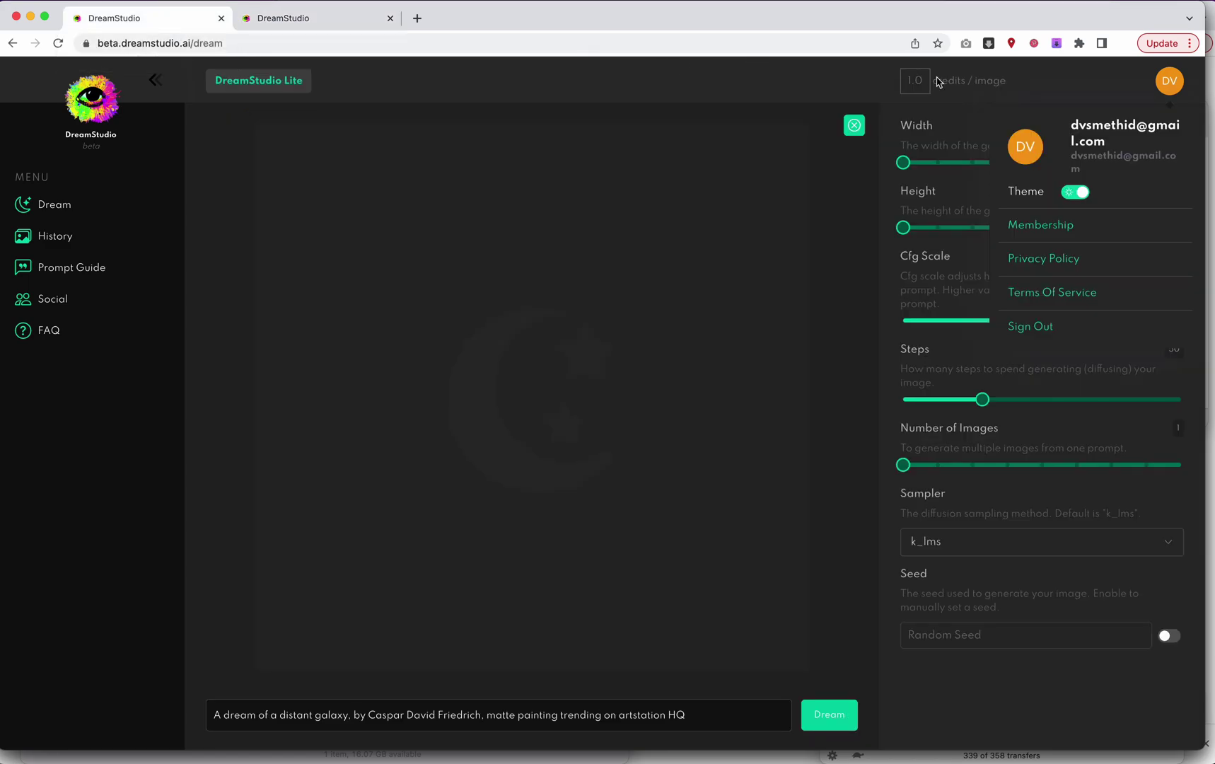
{"action": "left_click", "coordinate": [1115, 96]}
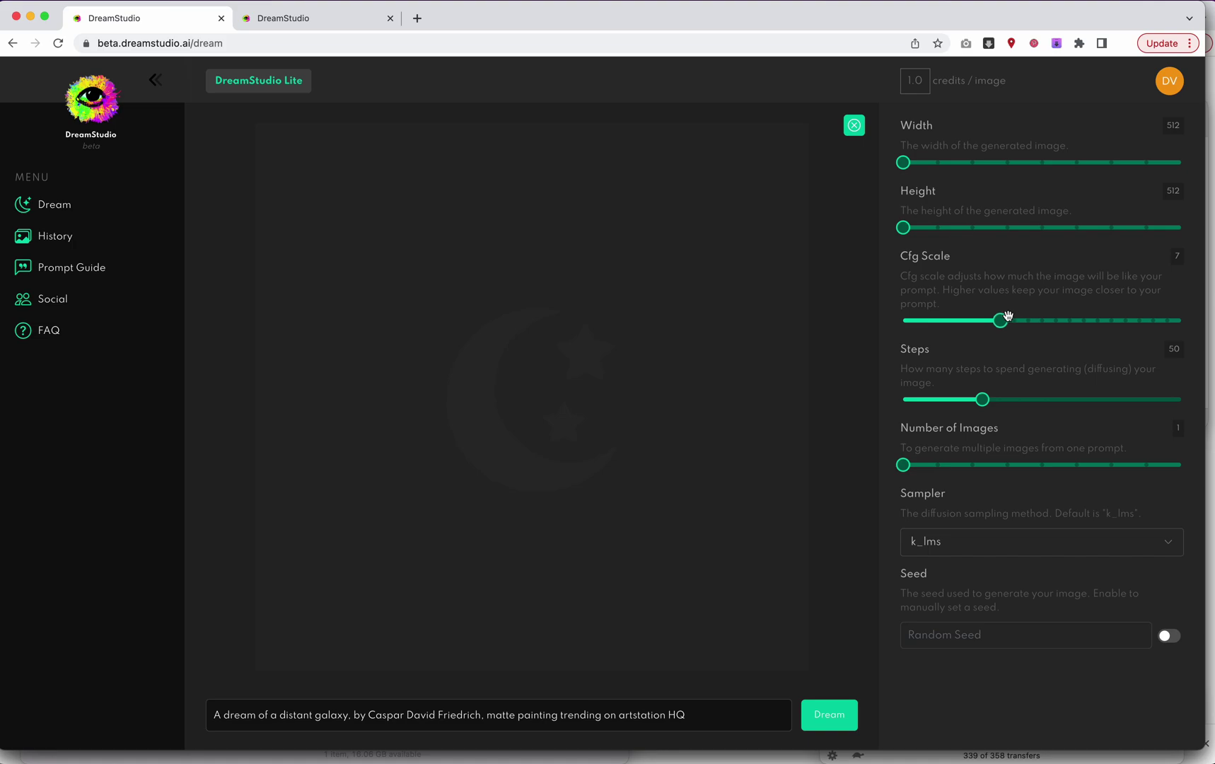
{"action": "left_click_drag", "start_coordinate": [1000, 320], "coordinate": [1101, 321]}
{"action": "mouse_move", "coordinate": [1094, 316]}
{"action": "left_click_drag", "start_coordinate": [1094, 316], "coordinate": [928, 321]}
{"action": "left_click_drag", "start_coordinate": [928, 322], "coordinate": [1042, 323]}
Step: Settle Steps at 20 and Number of Images at 3, bringing cost to 0.40 credits per image
{"action": "mouse_move", "coordinate": [982, 400]}
{"action": "left_click_drag", "start_coordinate": [982, 401], "coordinate": [1171, 398]}
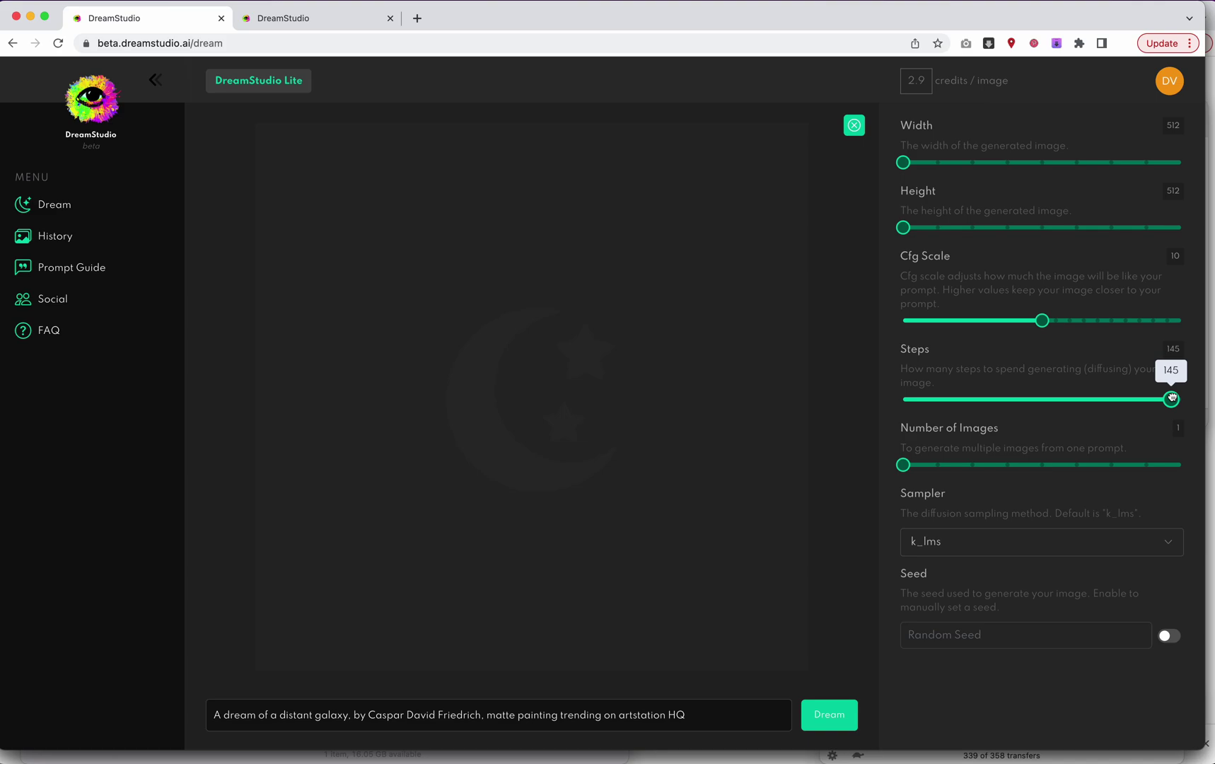
{"action": "left_click_drag", "start_coordinate": [1171, 398], "coordinate": [924, 404]}
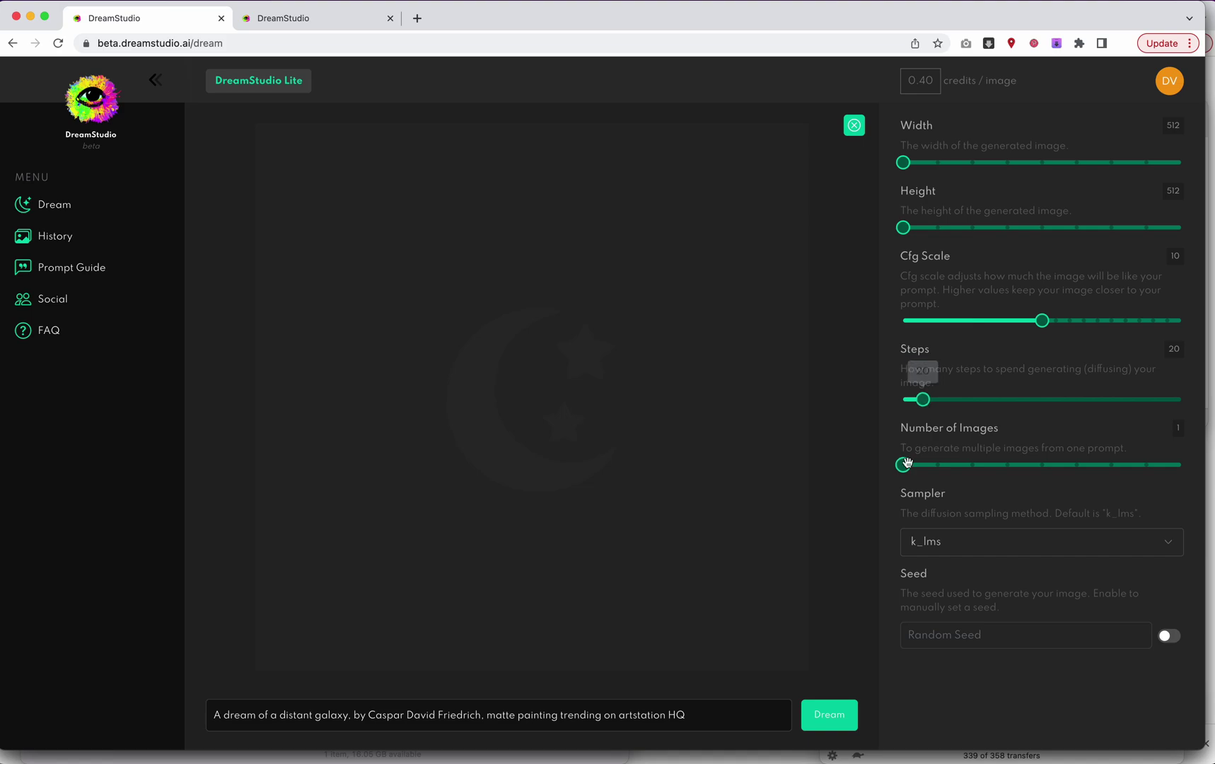
{"action": "left_click_drag", "start_coordinate": [903, 465], "coordinate": [1178, 460]}
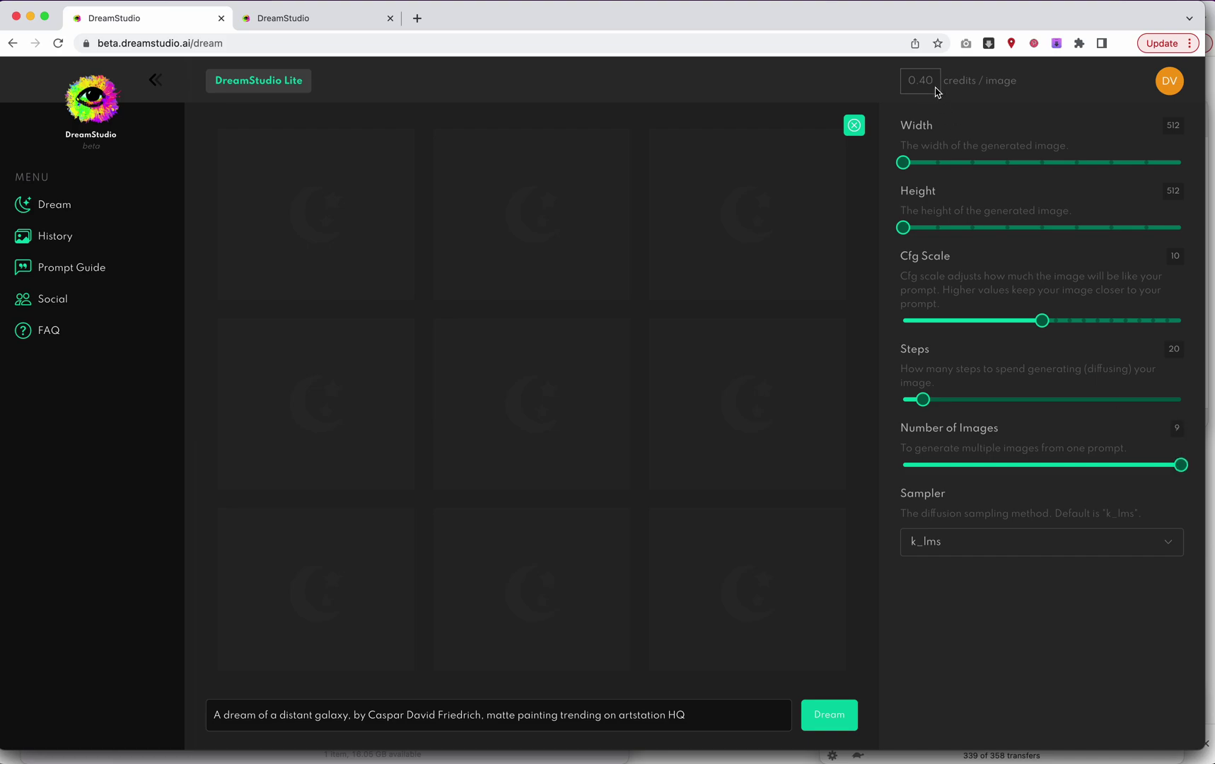
{"action": "left_click_drag", "start_coordinate": [1179, 463], "coordinate": [919, 471]}
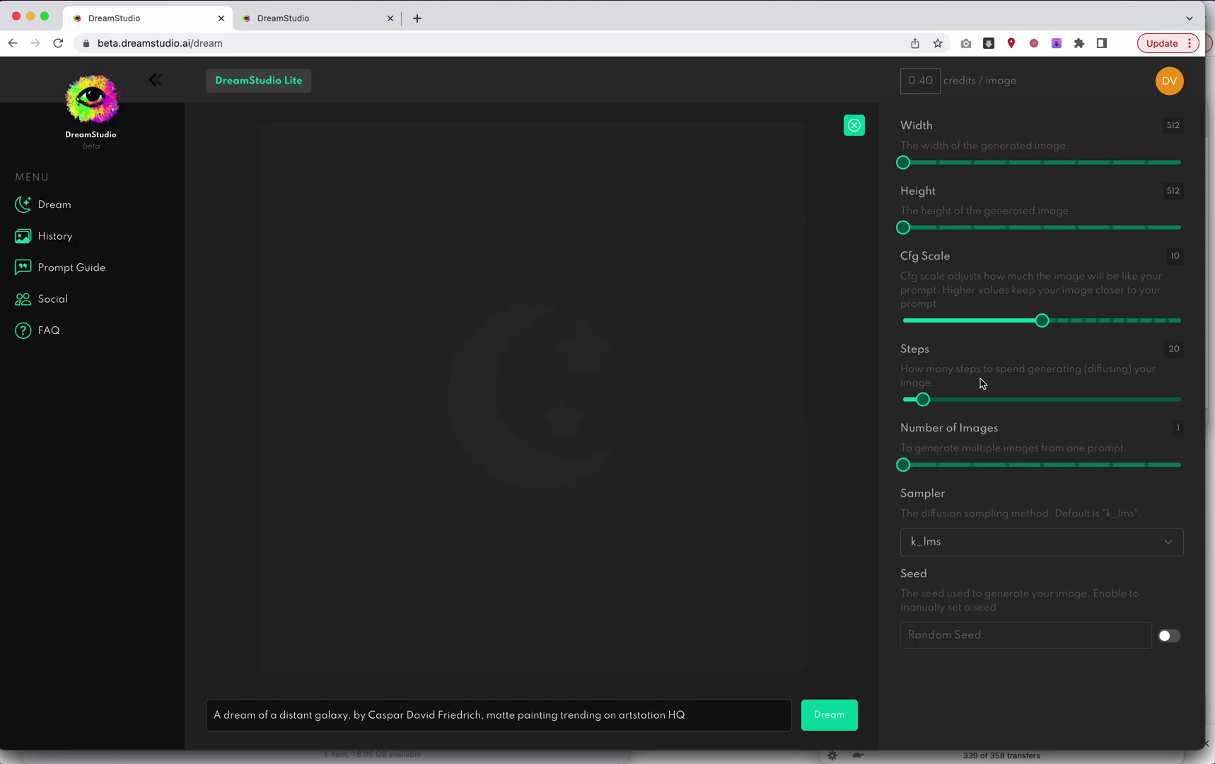
{"action": "left_click_drag", "start_coordinate": [923, 399], "coordinate": [1095, 401]}
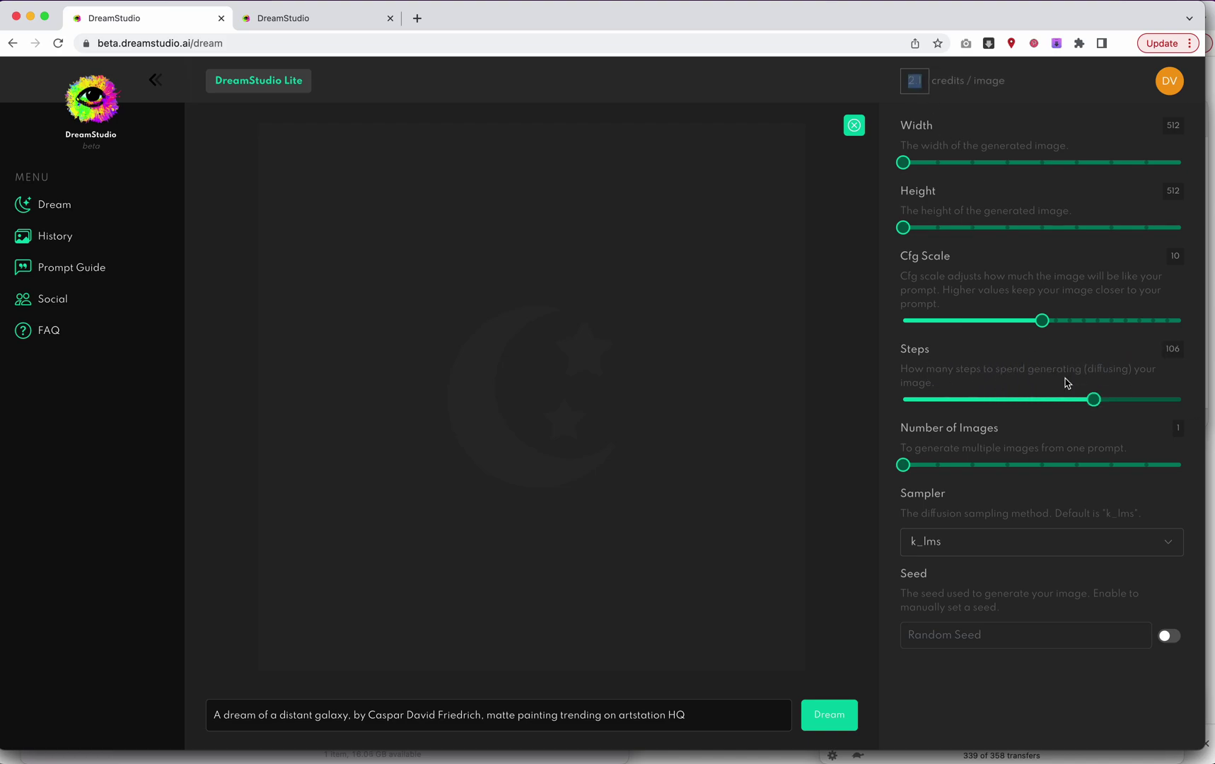
{"action": "left_click_drag", "start_coordinate": [1089, 400], "coordinate": [923, 404]}
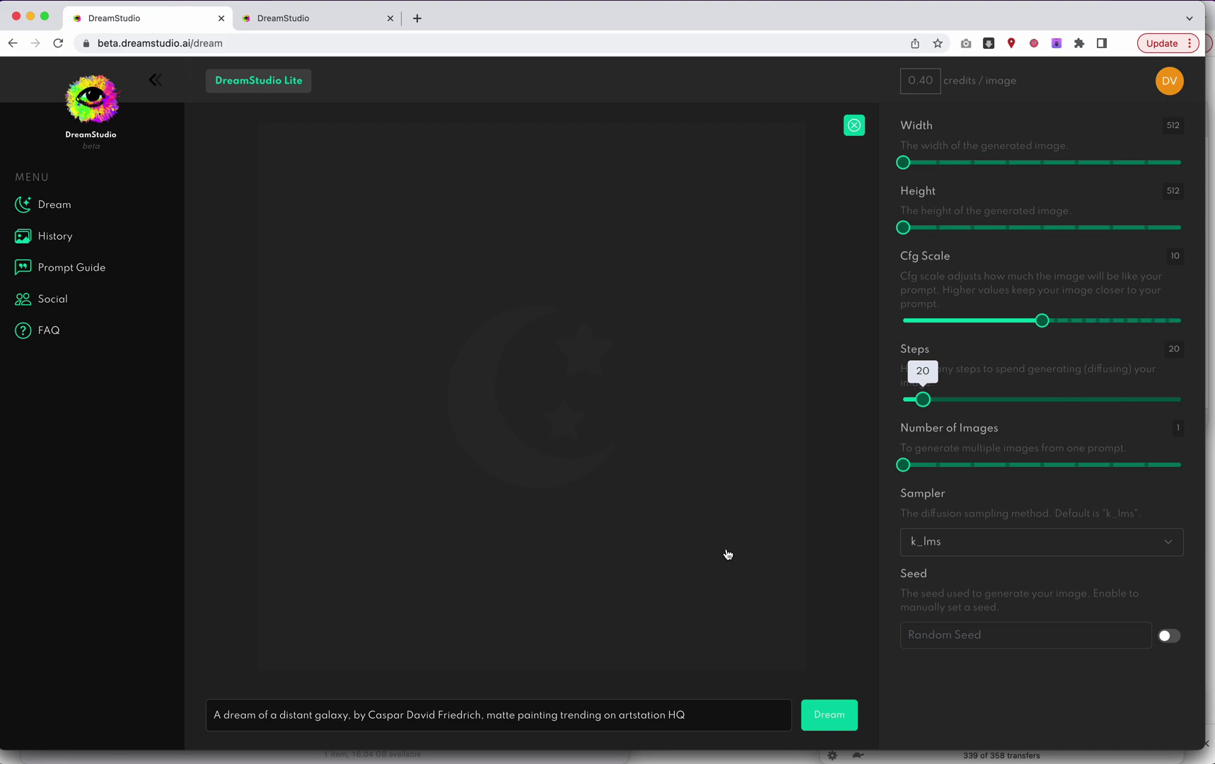
{"action": "mouse_move", "coordinate": [908, 465]}
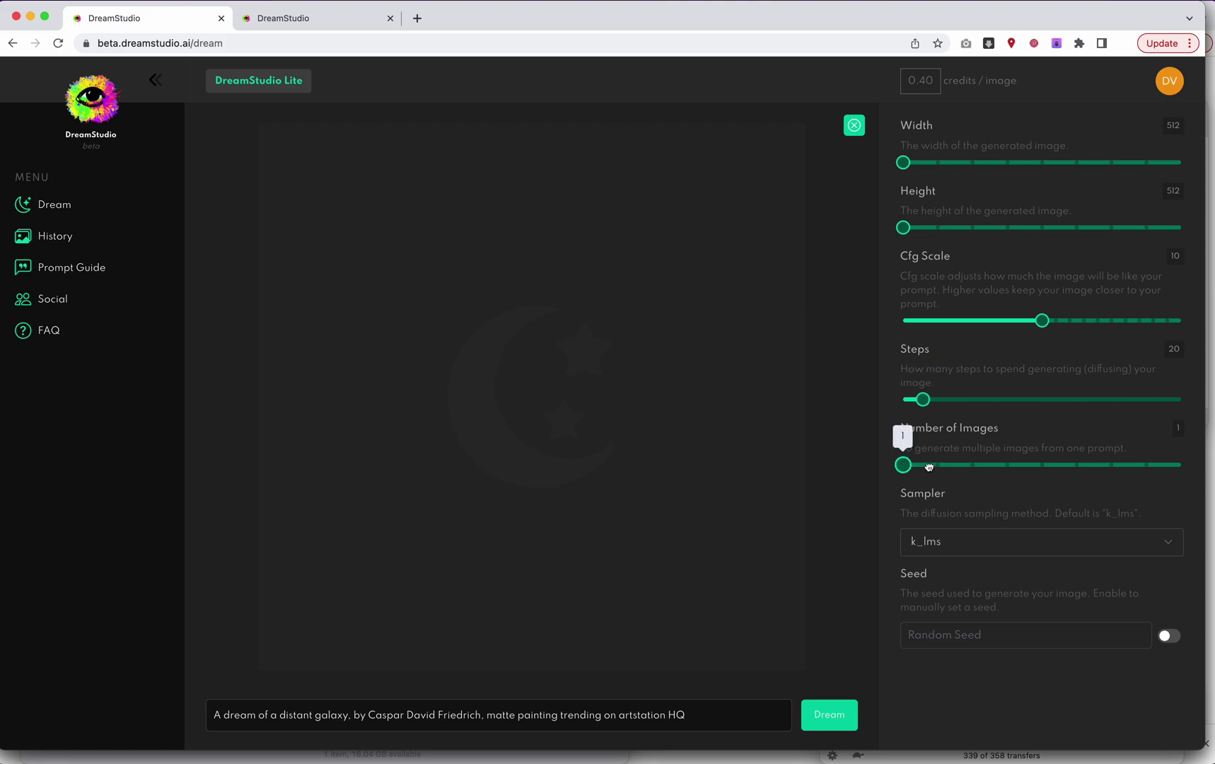
{"action": "left_click_drag", "start_coordinate": [907, 465], "coordinate": [983, 474]}
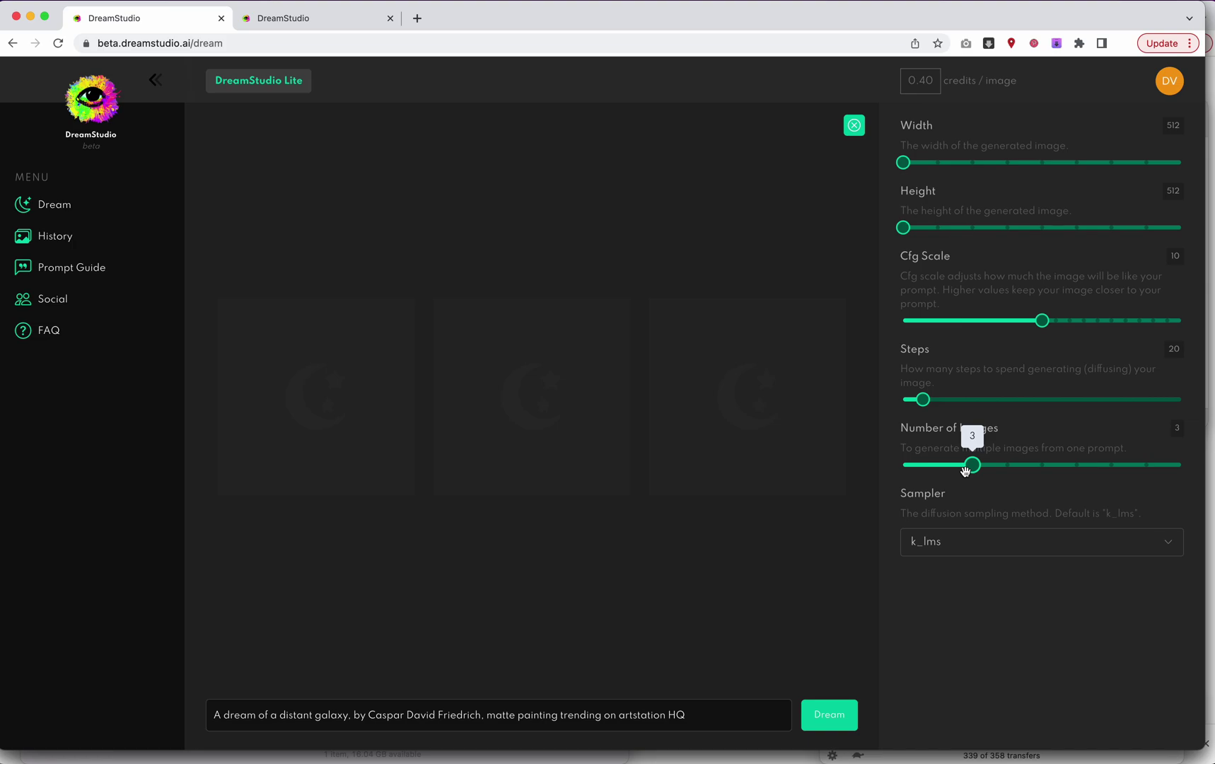
{"action": "left_click", "coordinate": [979, 542]}
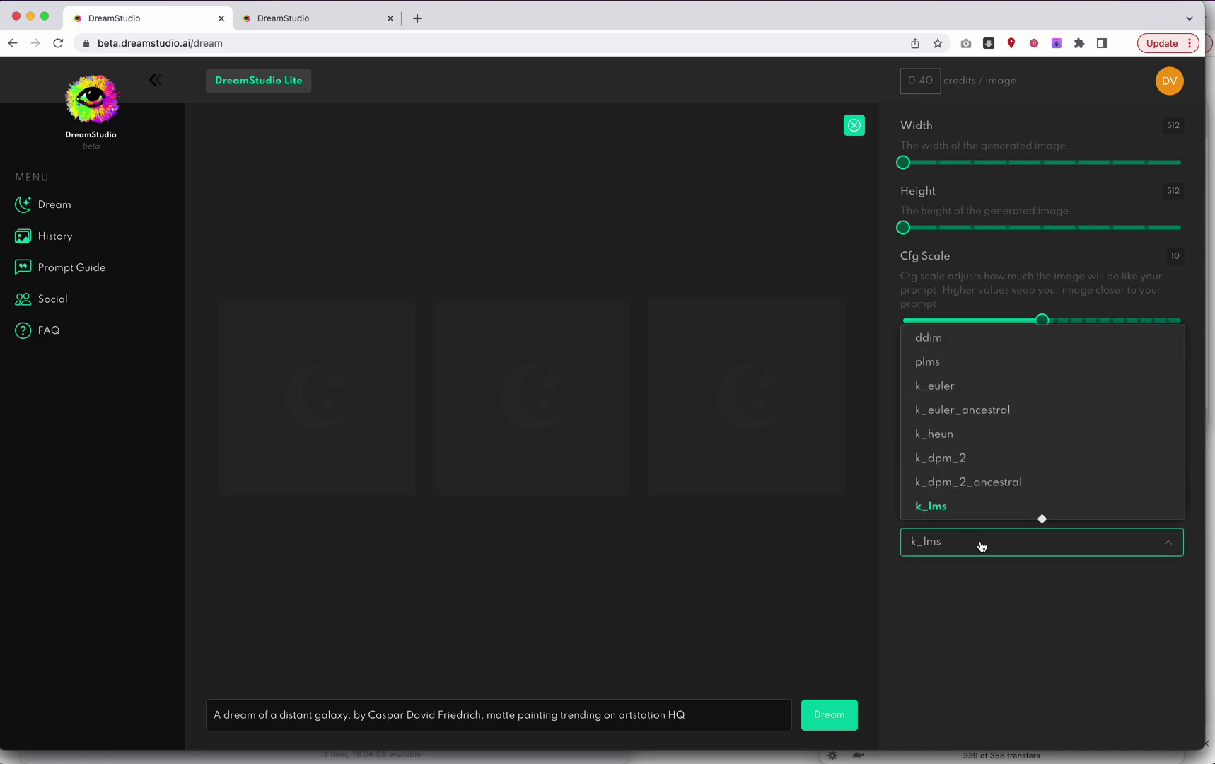
Step: Browse the Sampler options and keep k_lms as the sampler
{"action": "scroll", "coordinate": [975, 488], "scroll_direction": "up", "scroll_amount": 1}
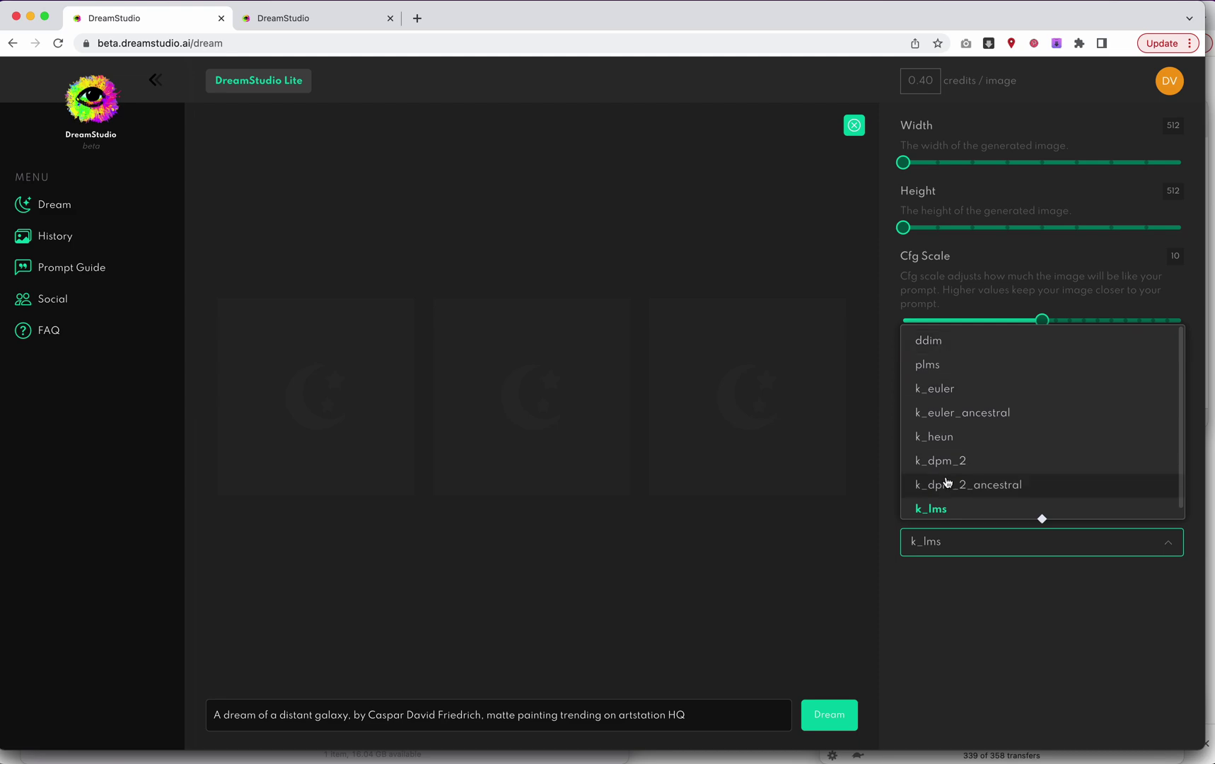
{"action": "left_click", "coordinate": [946, 508]}
{"action": "left_click", "coordinate": [1045, 633]}
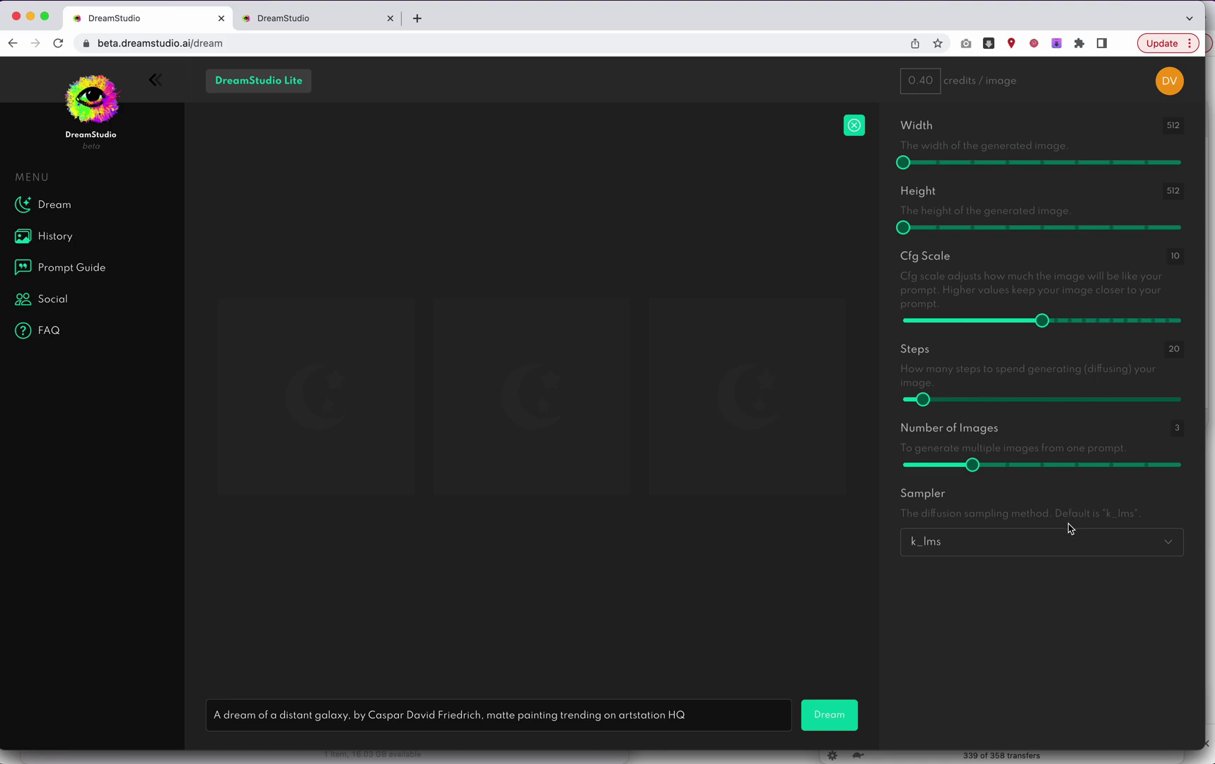
Step: Delete ' by Caspar David Friedrich,' from the prompt and generate images from it
{"action": "triple_click", "coordinate": [631, 709]}
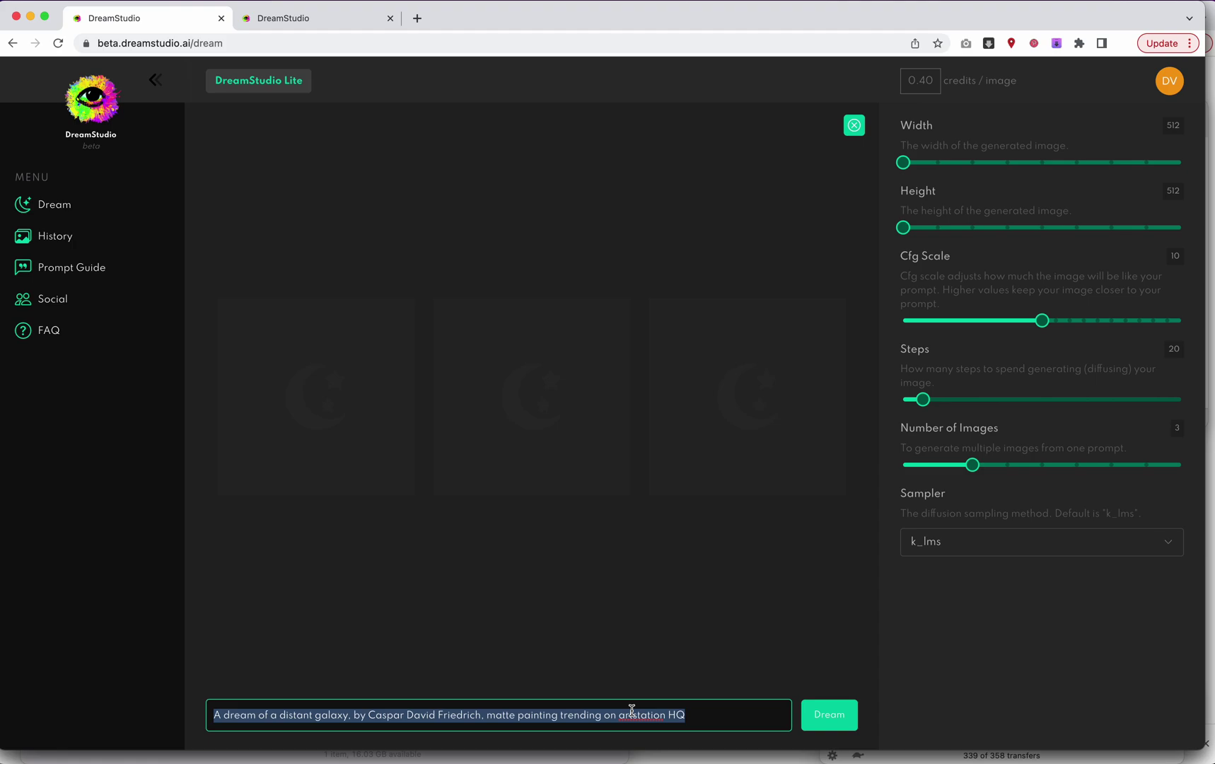
{"action": "left_click", "coordinate": [661, 715]}
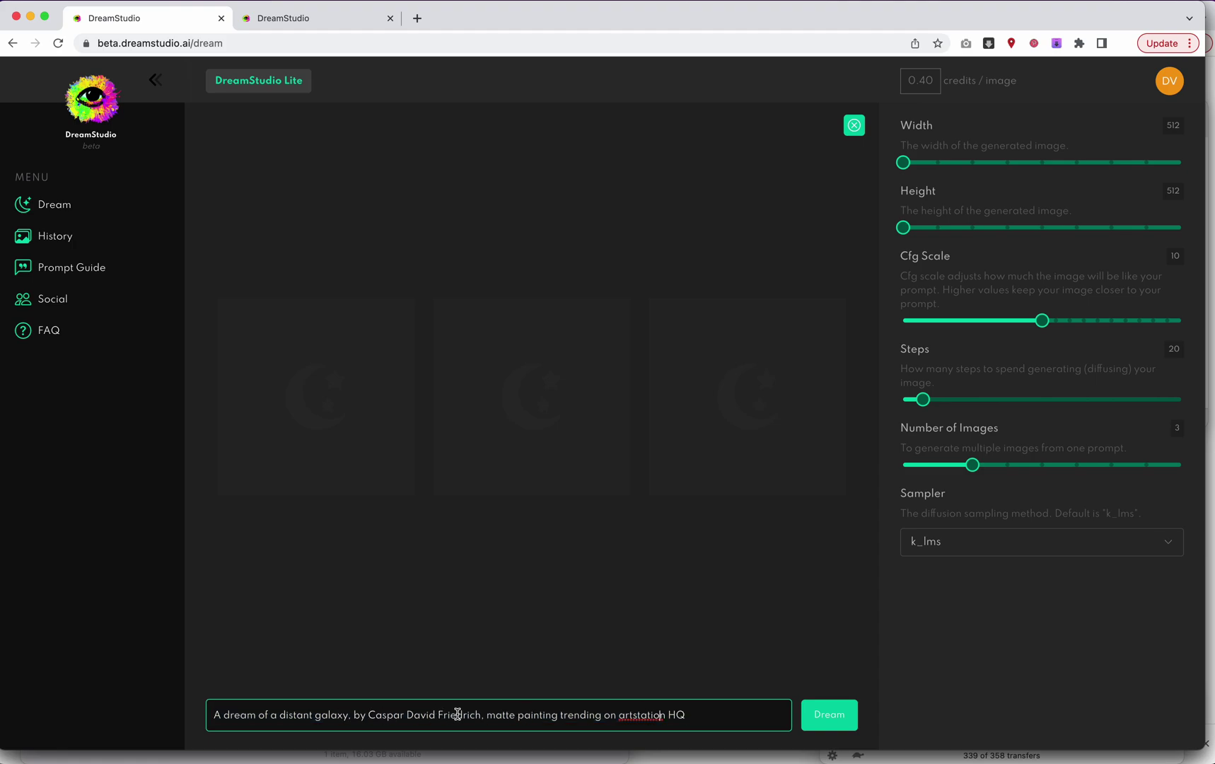
{"action": "left_click_drag", "start_coordinate": [483, 714], "coordinate": [356, 713]}
{"action": "key", "text": "BackSpace"}
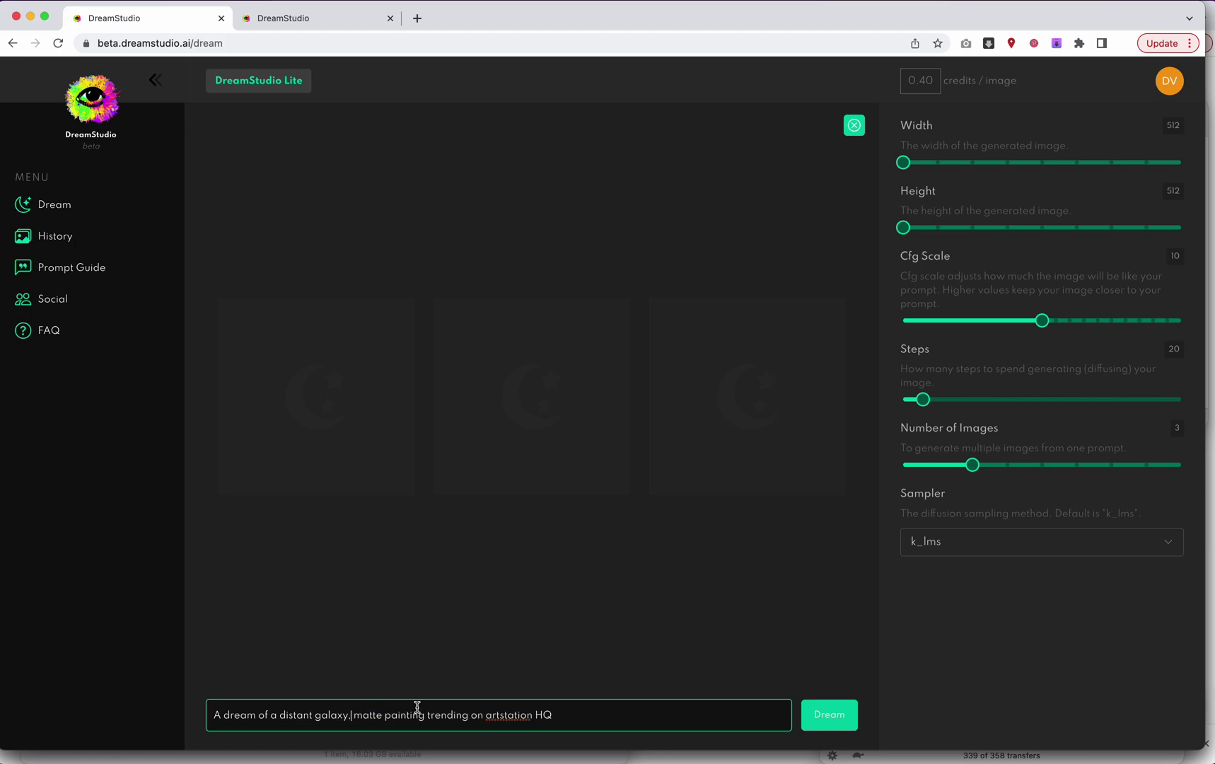
{"action": "left_click", "coordinate": [564, 716]}
{"action": "left_click", "coordinate": [831, 724]}
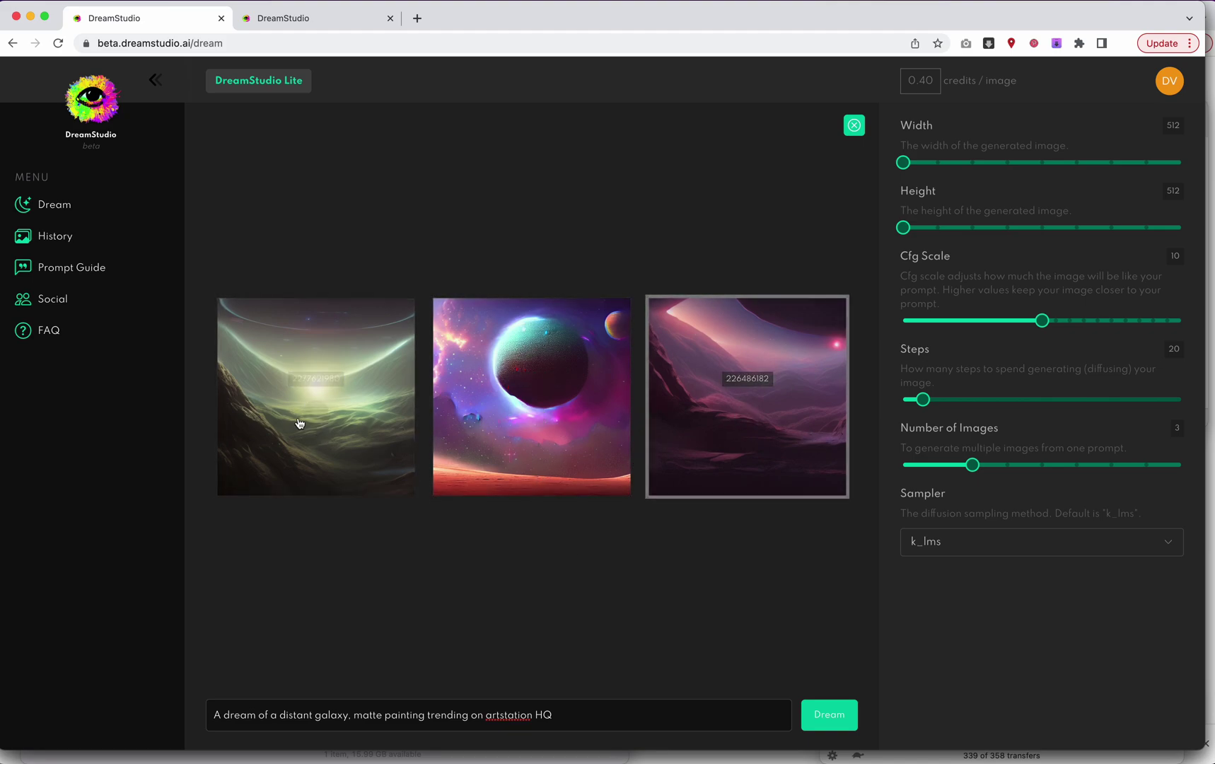
Step: Download the first galaxy image as a PNG and go to the Membership page
{"action": "left_click", "coordinate": [316, 415]}
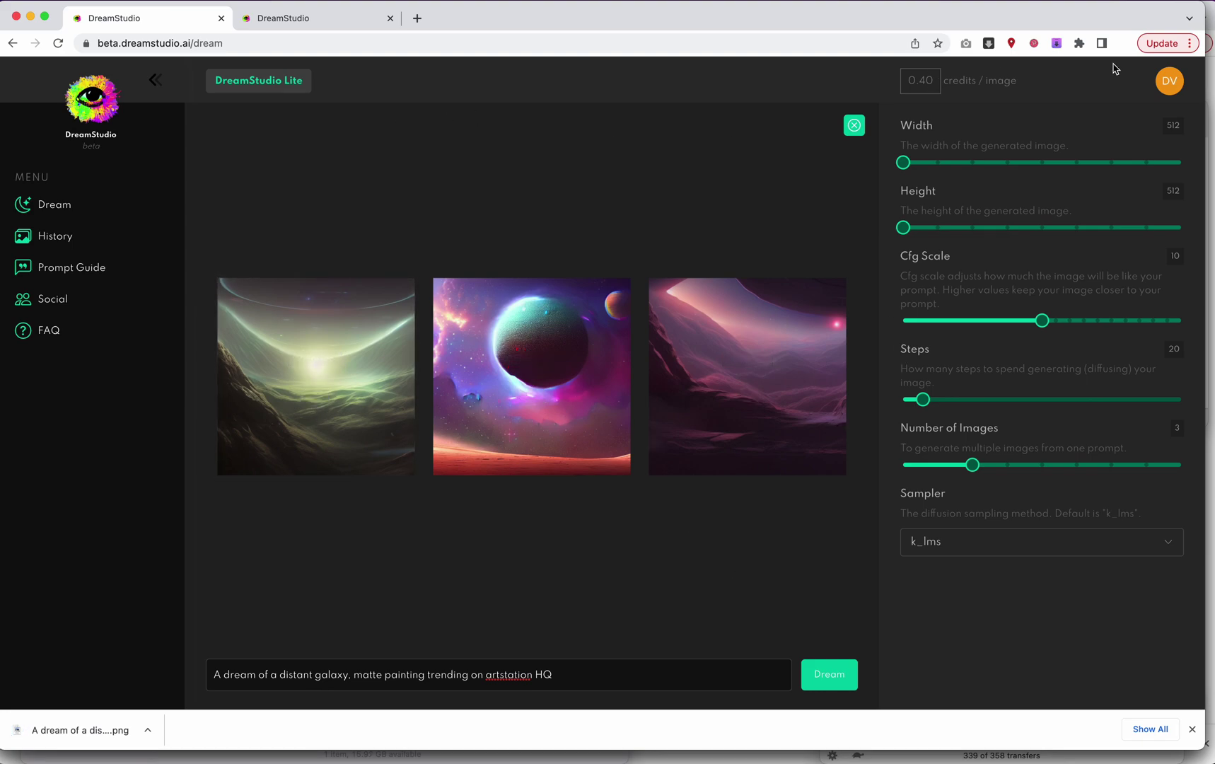
{"action": "left_click", "coordinate": [1172, 85]}
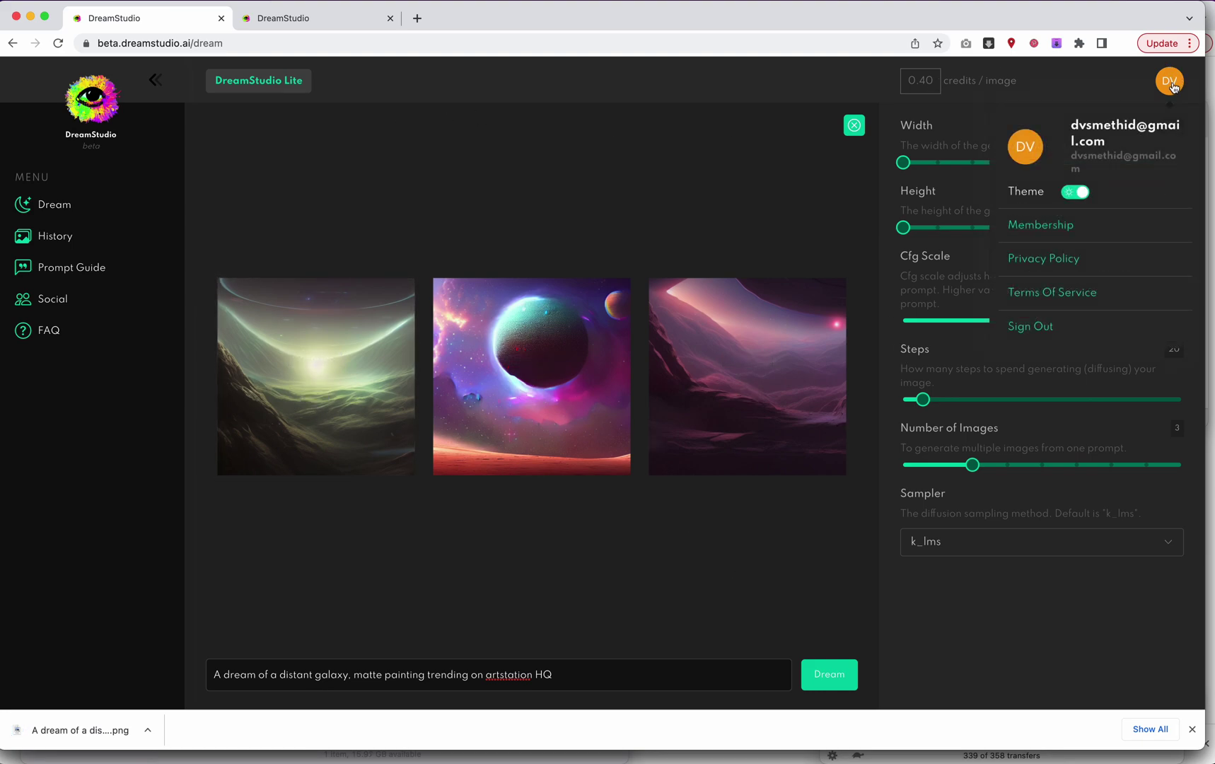
{"action": "left_click", "coordinate": [1055, 226]}
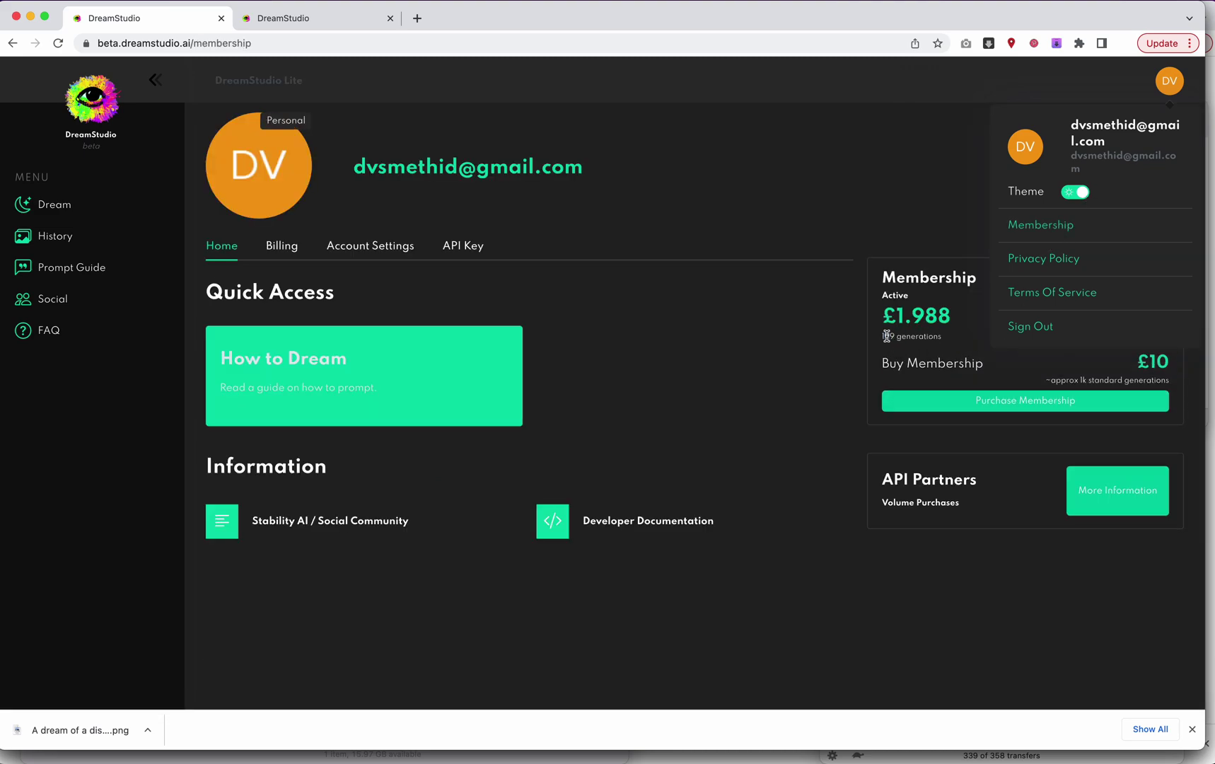
Step: Close the account menu and return to the Dream image generation page
{"action": "left_click", "coordinate": [908, 333]}
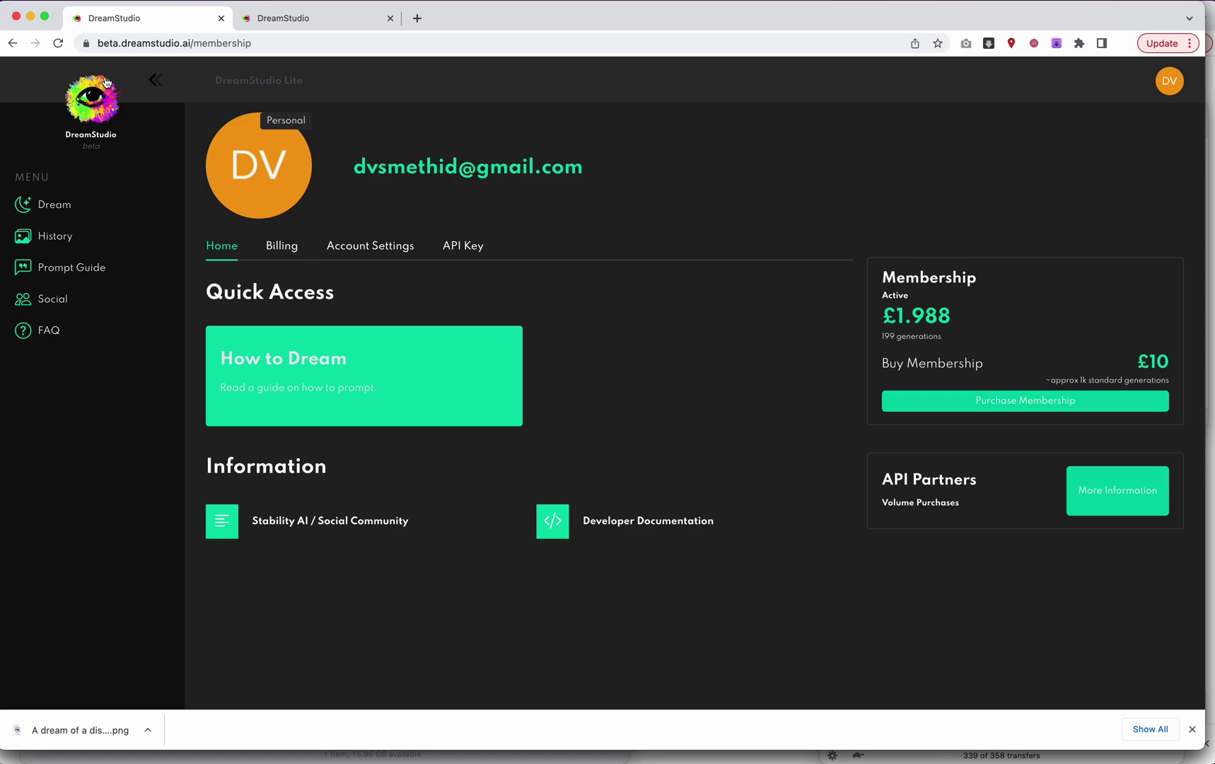
{"action": "left_click", "coordinate": [62, 207]}
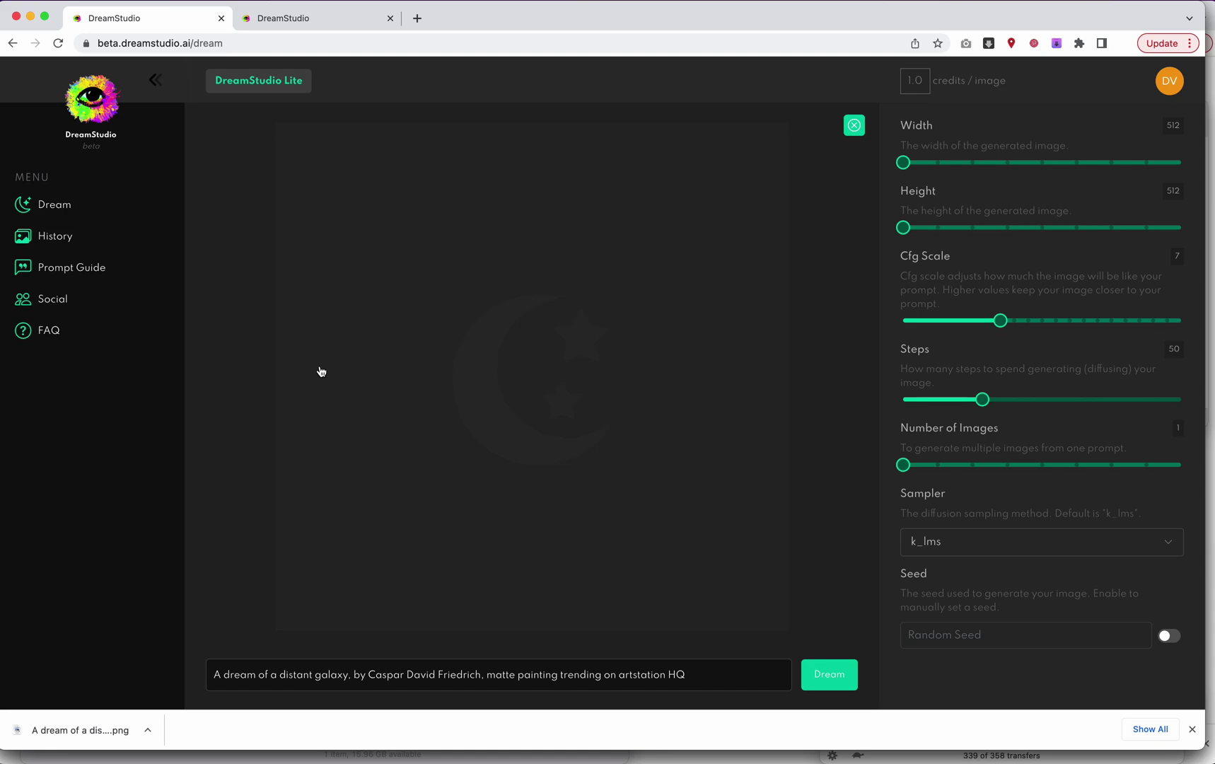
Step: In History, view each galaxy image's prompt, 512×512 size, cfgScale 10 and seed
{"action": "left_click", "coordinate": [76, 232]}
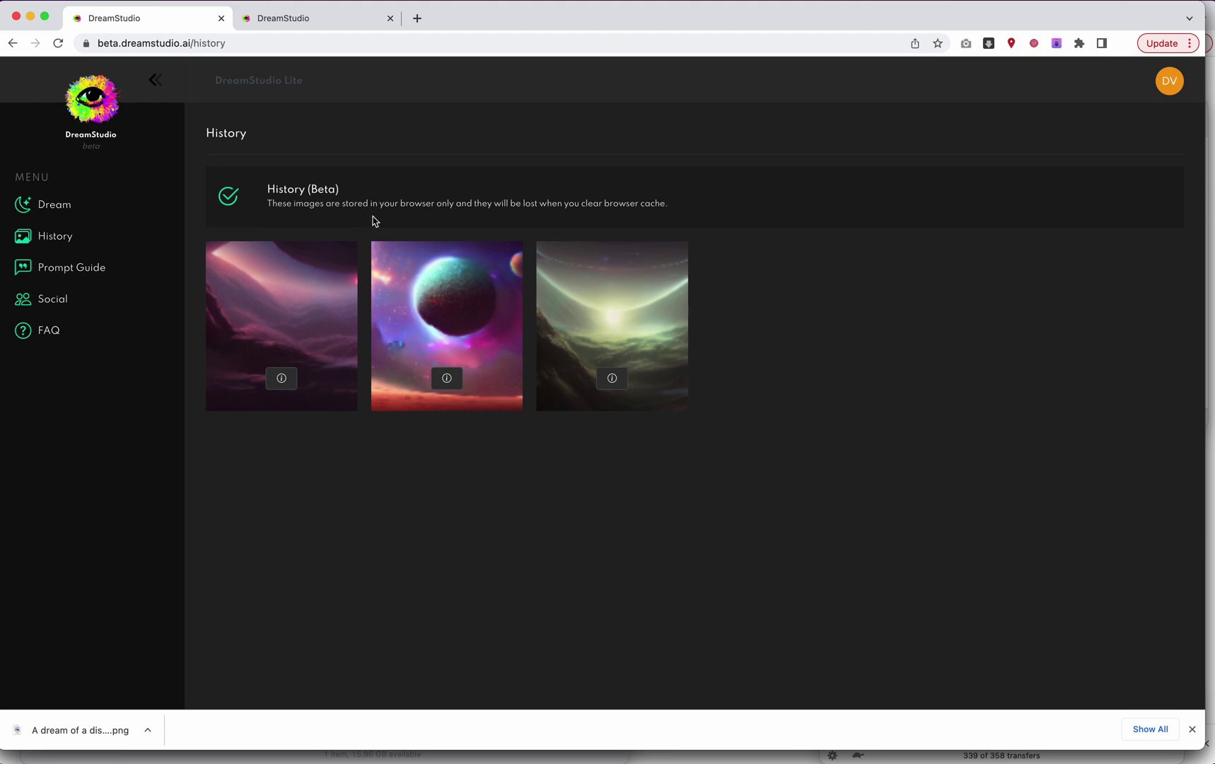
{"action": "left_click", "coordinate": [447, 379]}
{"action": "mouse_move", "coordinate": [274, 385]}
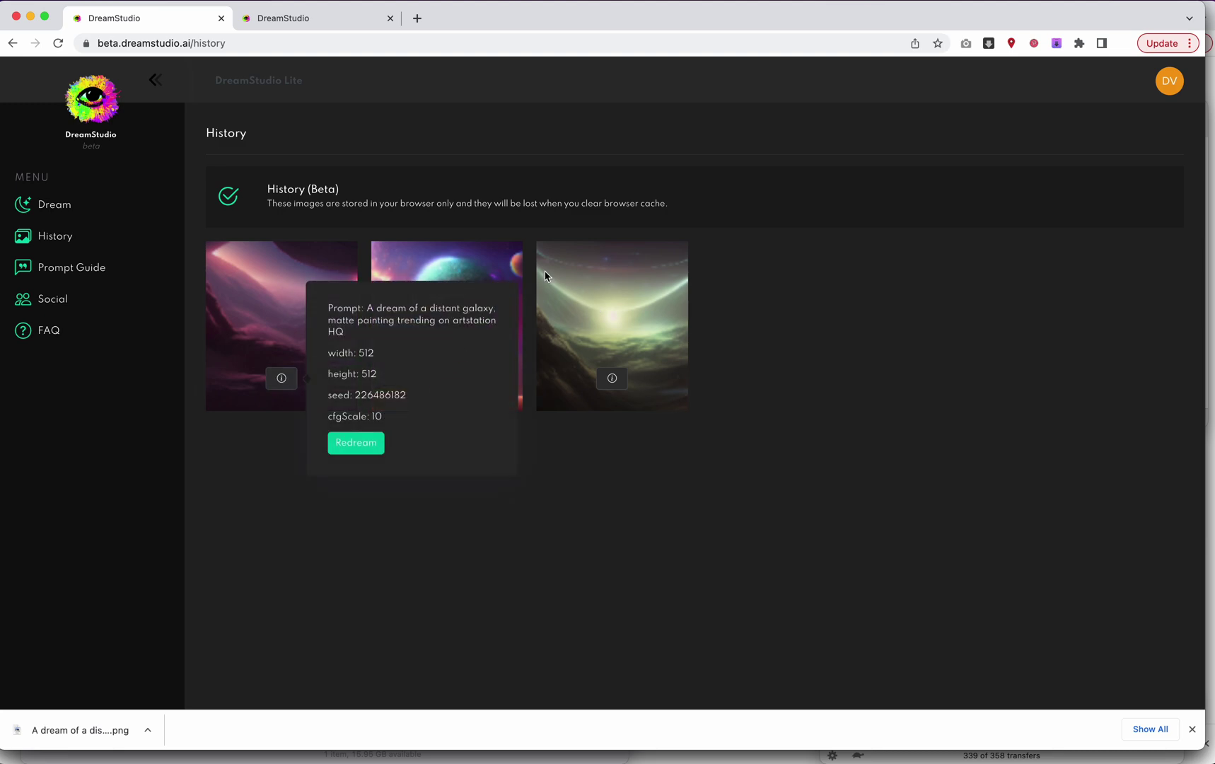
{"action": "mouse_move", "coordinate": [621, 378]}
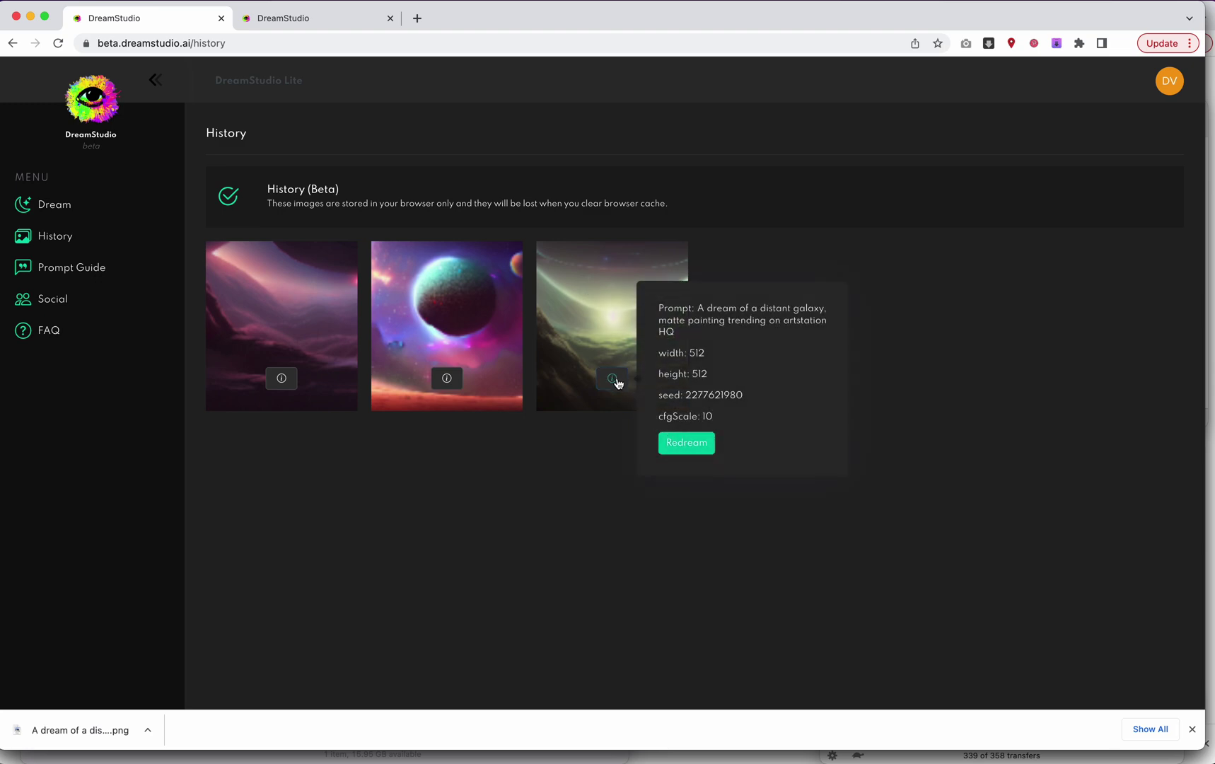
Step: Save the planet image to the Desktop as download (8).png
{"action": "right_click", "coordinate": [472, 334]}
{"action": "left_click", "coordinate": [490, 359]}
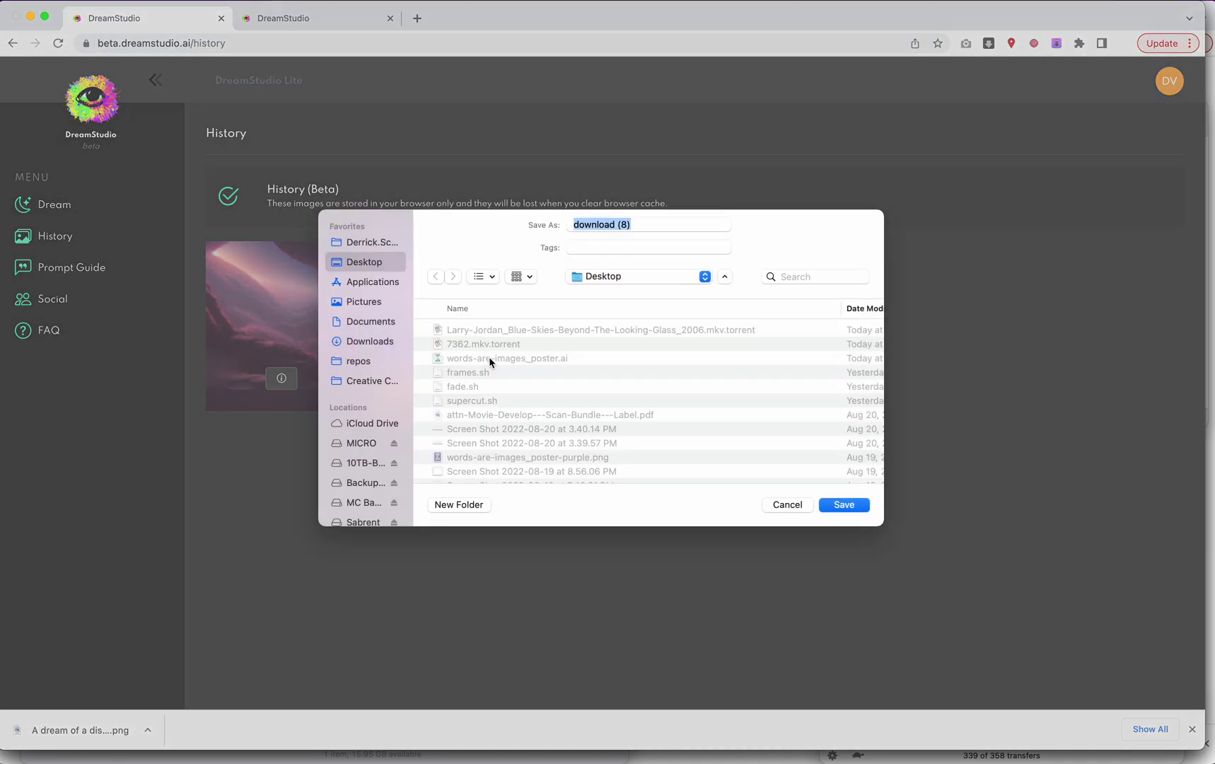
{"action": "key", "text": "Return"}
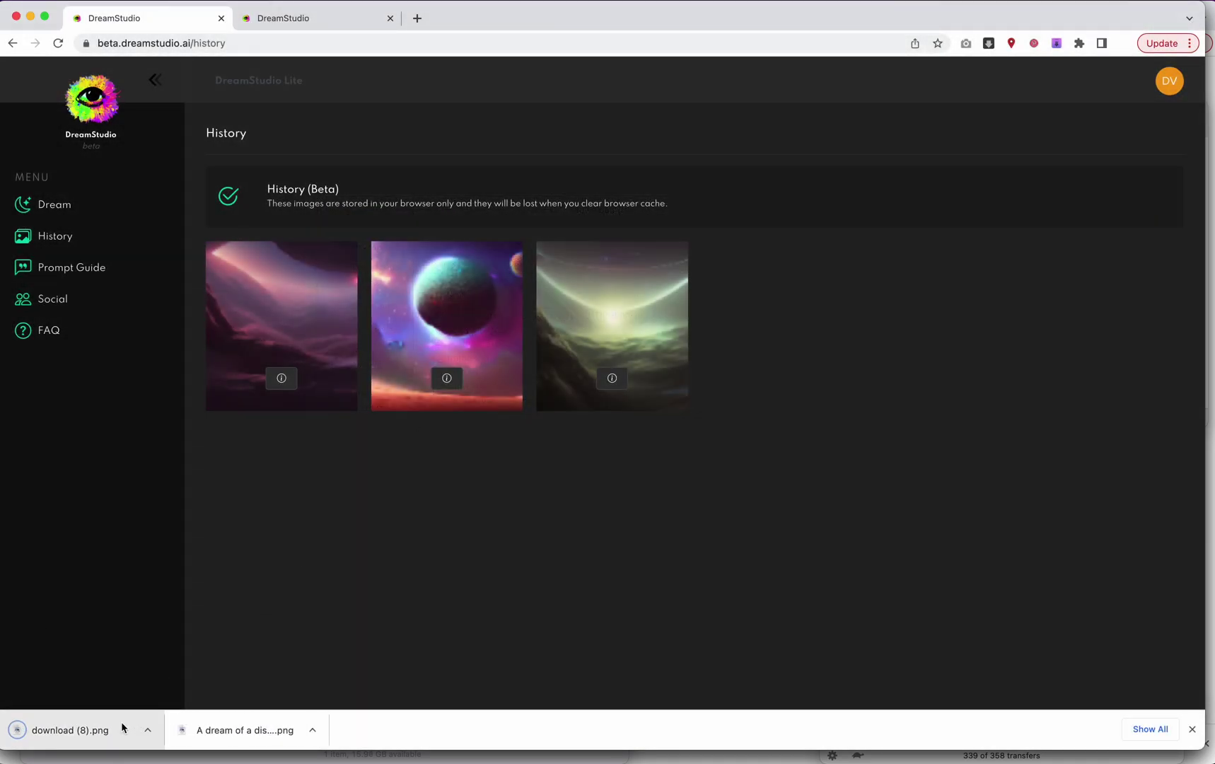
Step: Reveal download (8).png in Finder, preview it, then close it and return to the browser
{"action": "left_click", "coordinate": [144, 730]}
{"action": "left_click", "coordinate": [165, 725]}
{"action": "key", "text": "space"}
{"action": "key", "text": "space"}
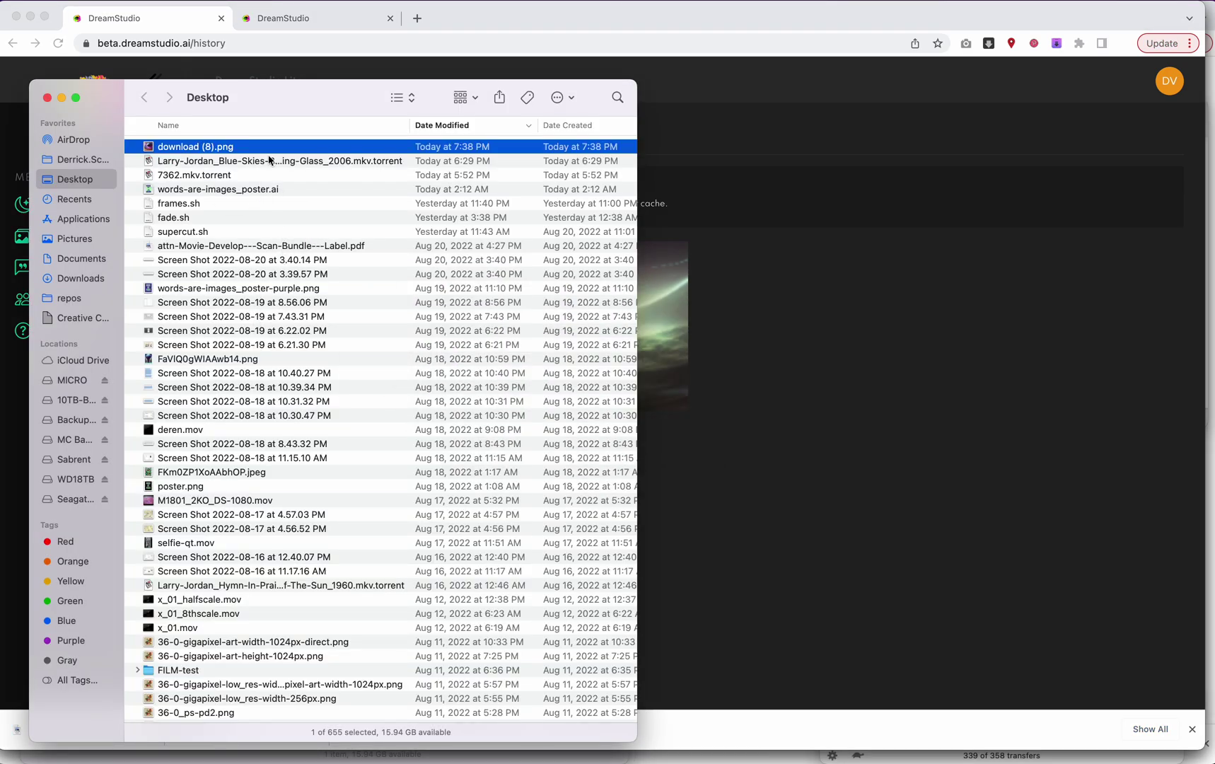
{"action": "double_click", "coordinate": [268, 147]}
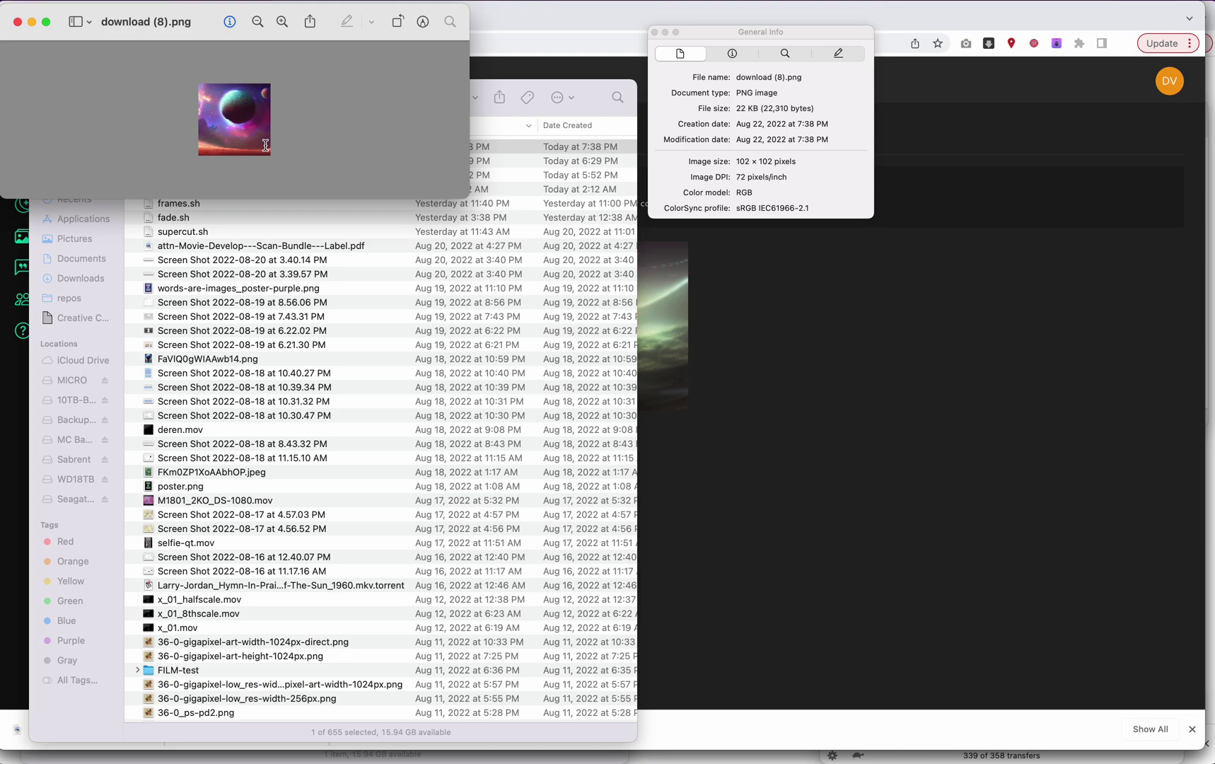
{"action": "left_click", "coordinate": [17, 22]}
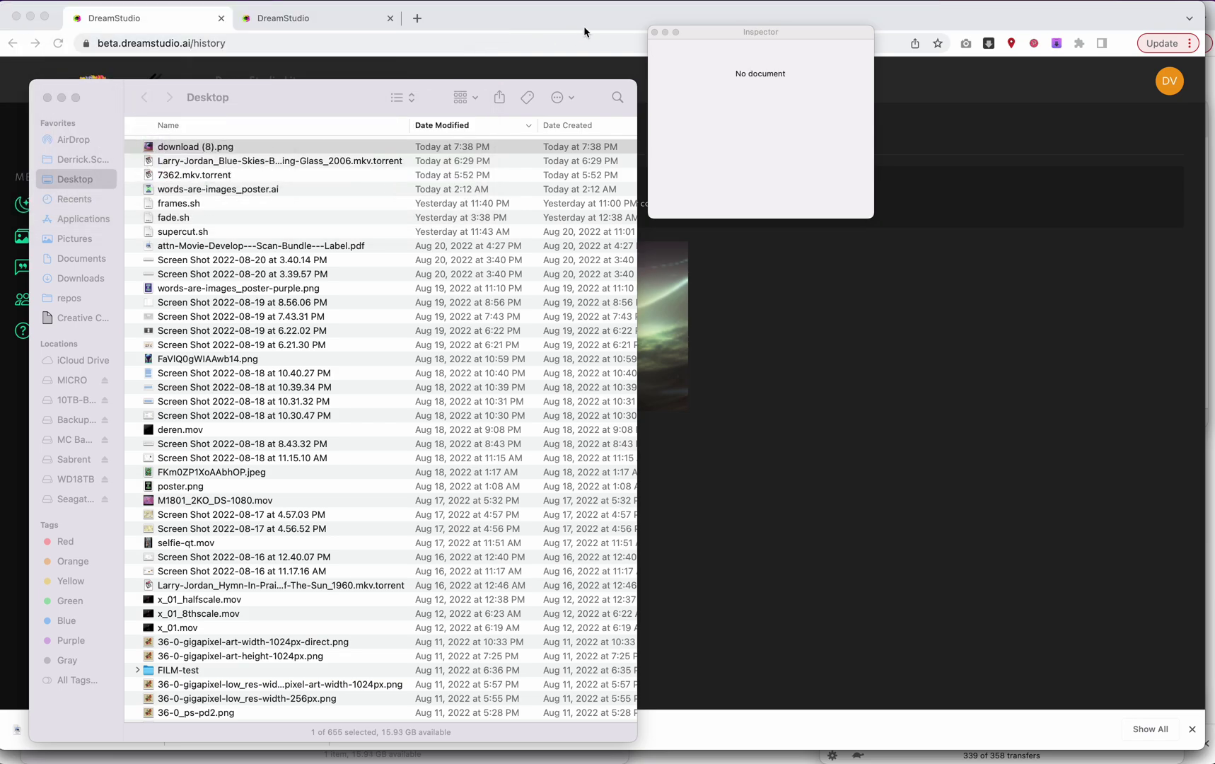
{"action": "left_click", "coordinate": [654, 32]}
{"action": "left_click", "coordinate": [777, 263]}
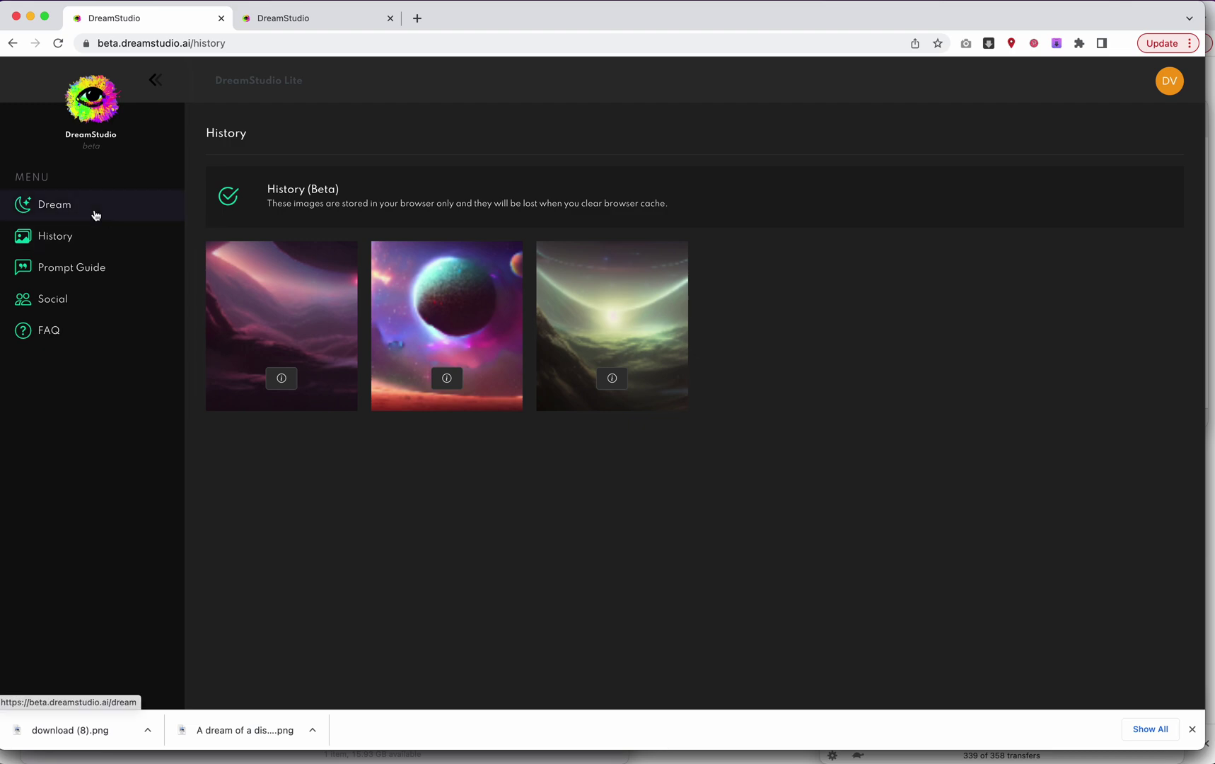
{"action": "mouse_move", "coordinate": [447, 382]}
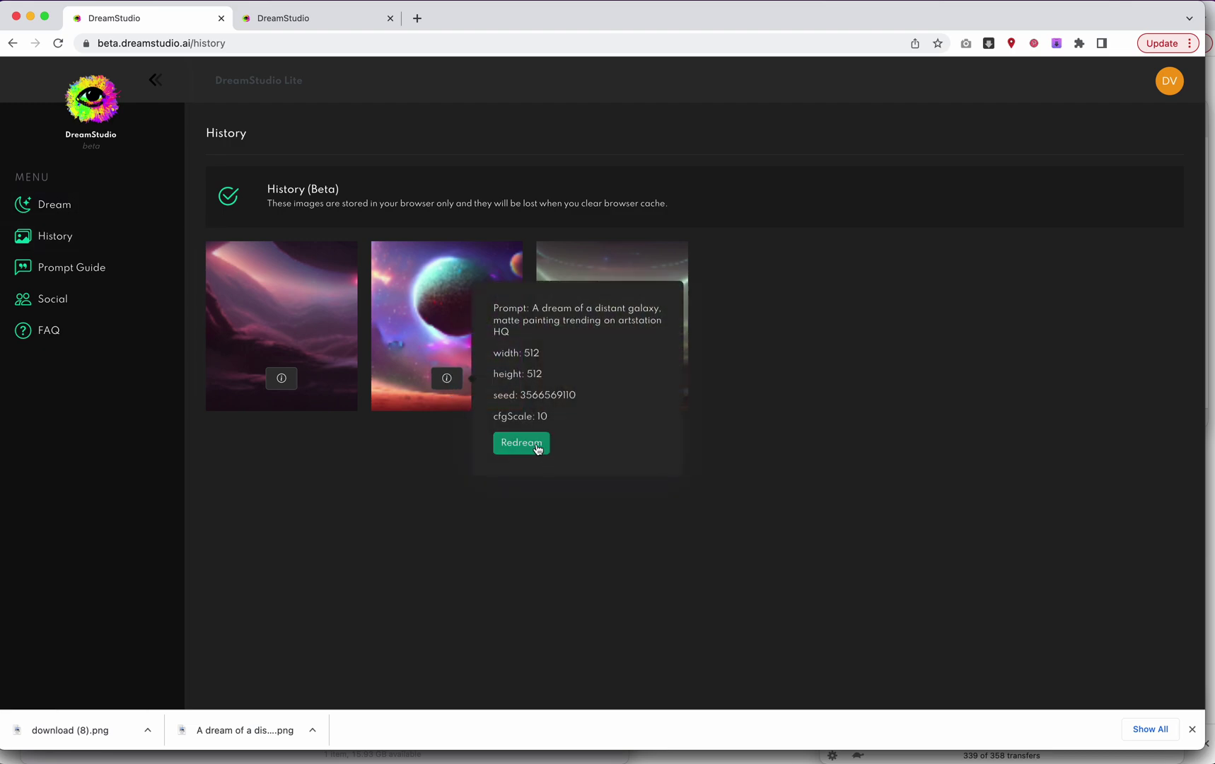
{"action": "mouse_move", "coordinate": [613, 379]}
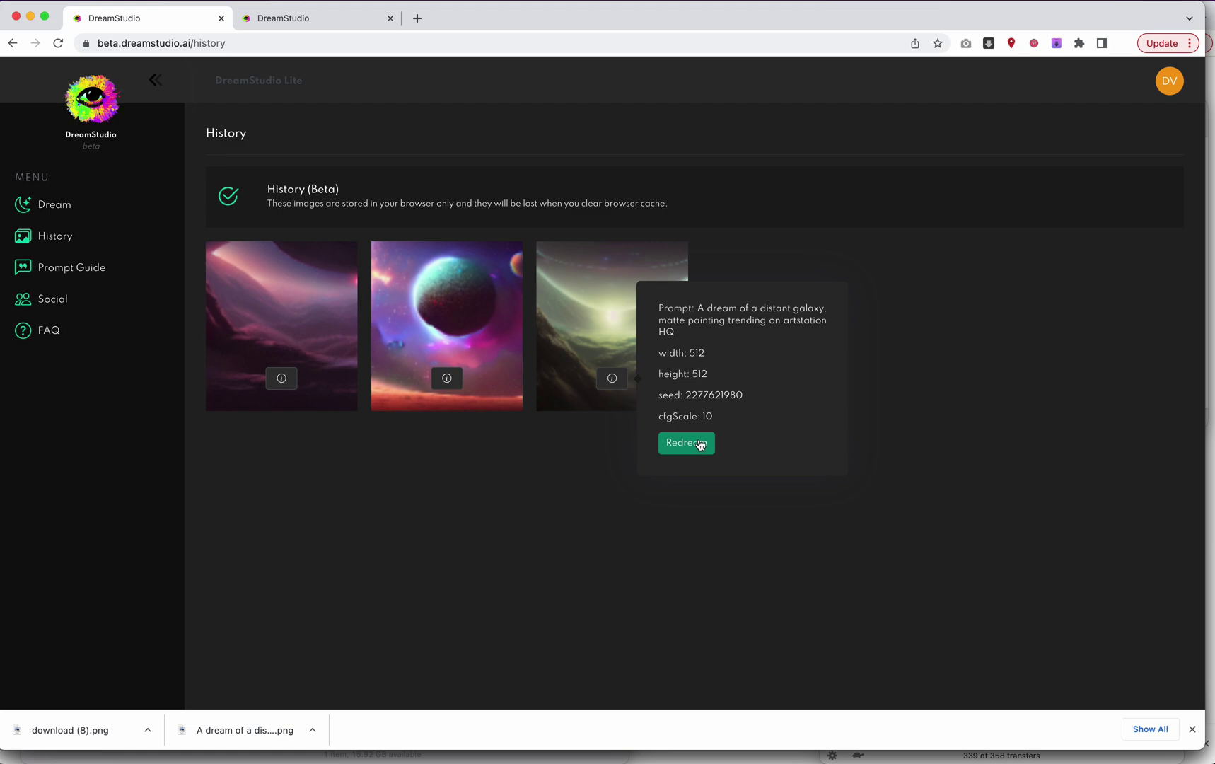
{"action": "left_click", "coordinate": [700, 444]}
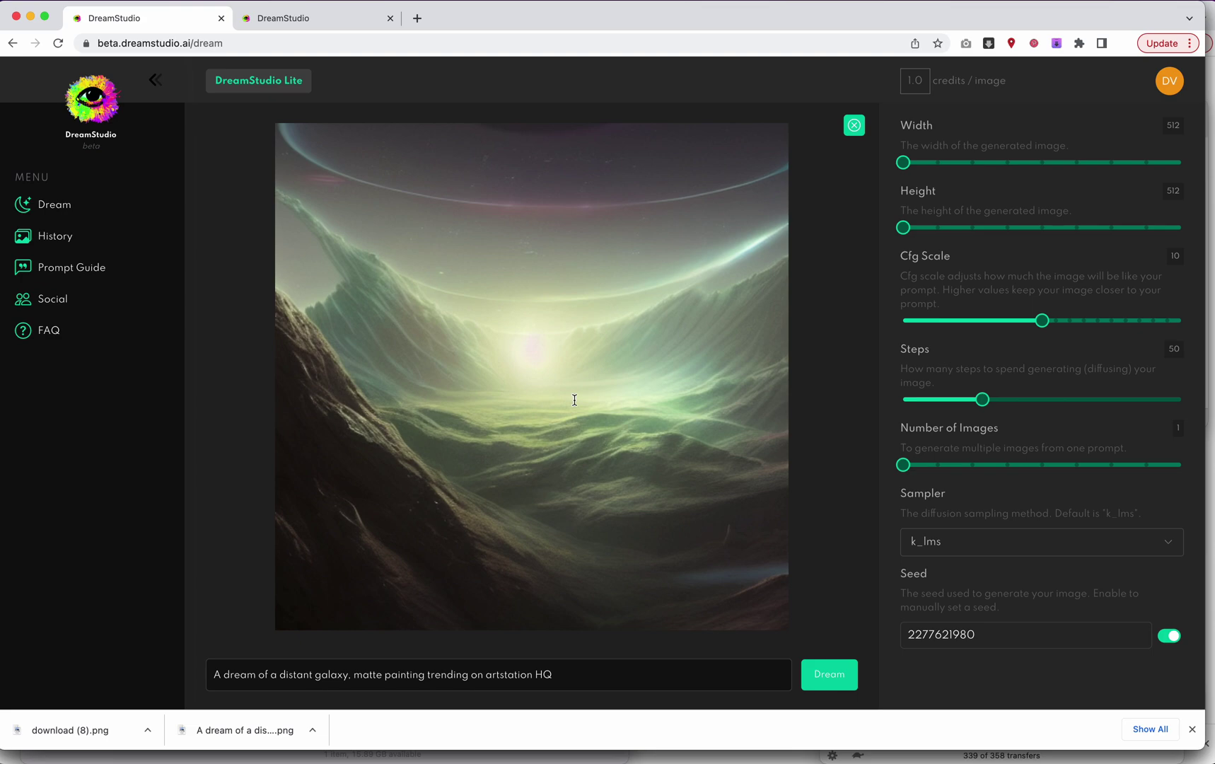
Step: Close Chrome's download shelf to give the regenerated galaxy image more room
{"action": "mouse_move", "coordinate": [618, 498]}
{"action": "left_click", "coordinate": [1192, 729]}
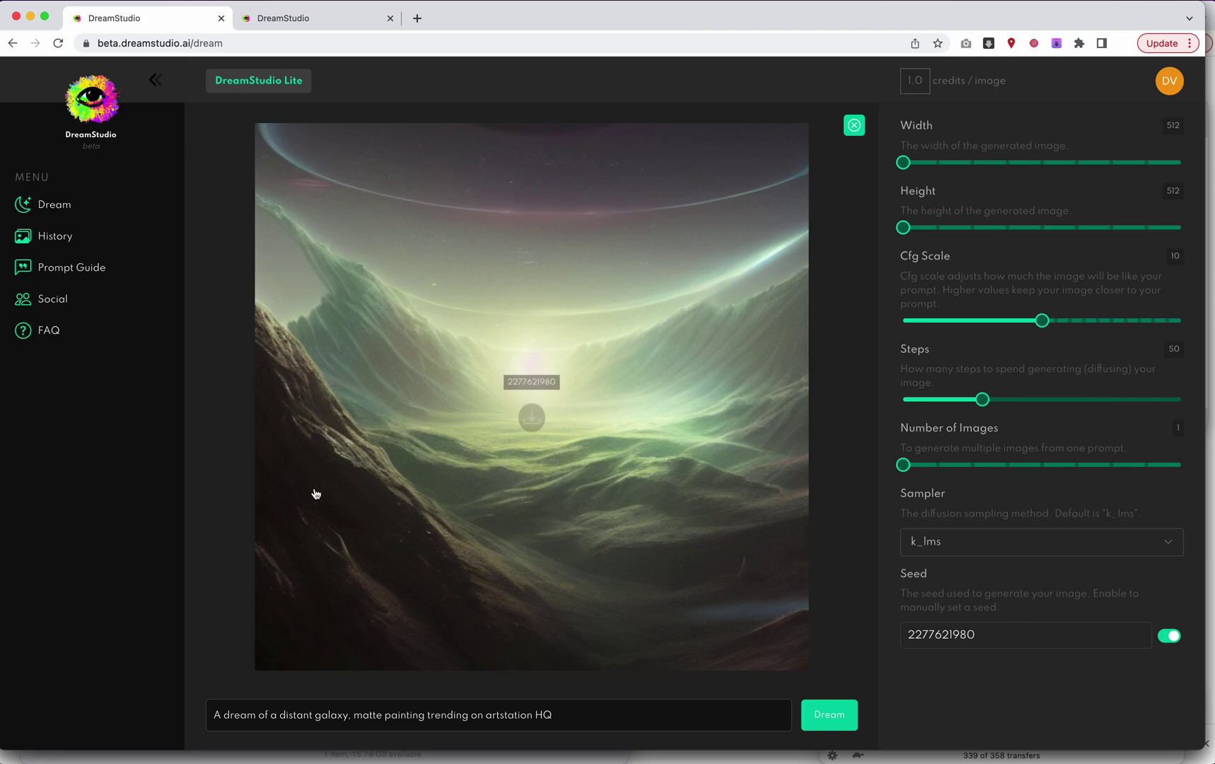
Step: Scroll through the Prompt Guide's prompt-engineering advice and back up, then return to the Dream page
{"action": "left_click", "coordinate": [97, 272]}
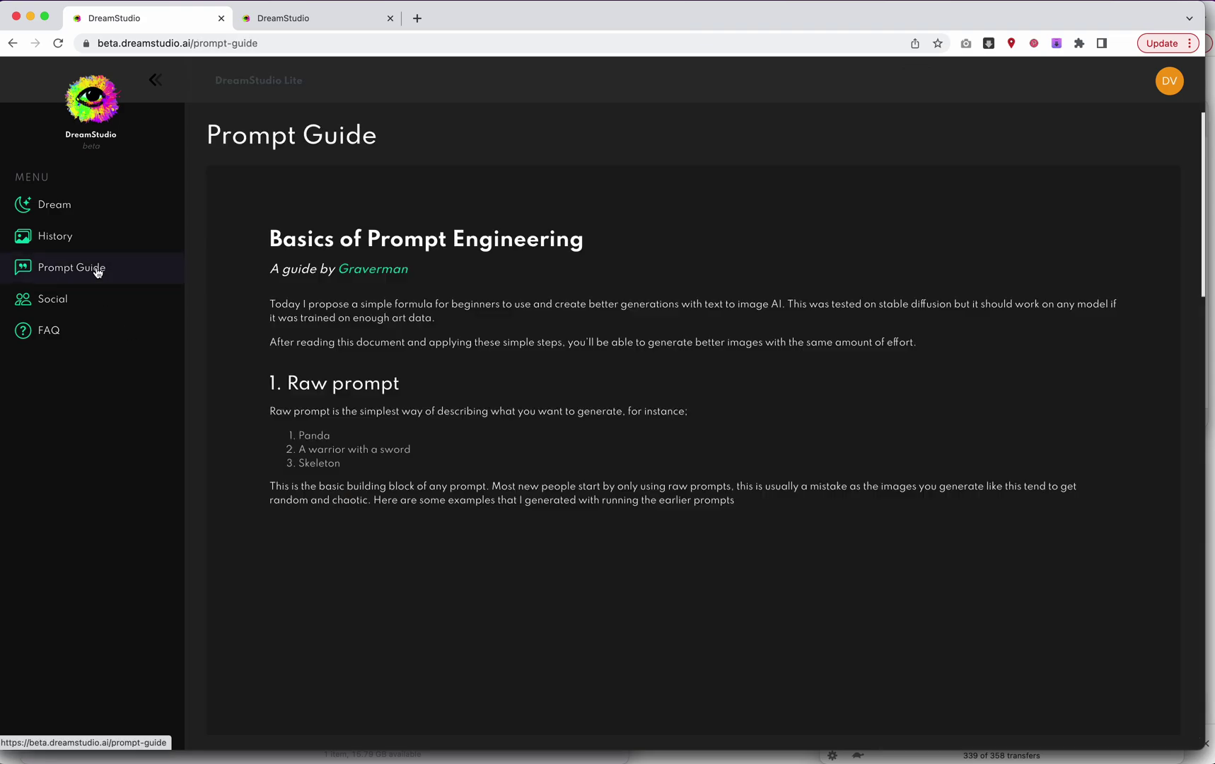
{"action": "scroll", "coordinate": [252, 342], "scroll_direction": "down", "scroll_amount": 5}
{"action": "scroll", "coordinate": [255, 346], "scroll_direction": "down", "scroll_amount": 20}
{"action": "scroll", "coordinate": [255, 346], "scroll_direction": "down", "scroll_amount": 11}
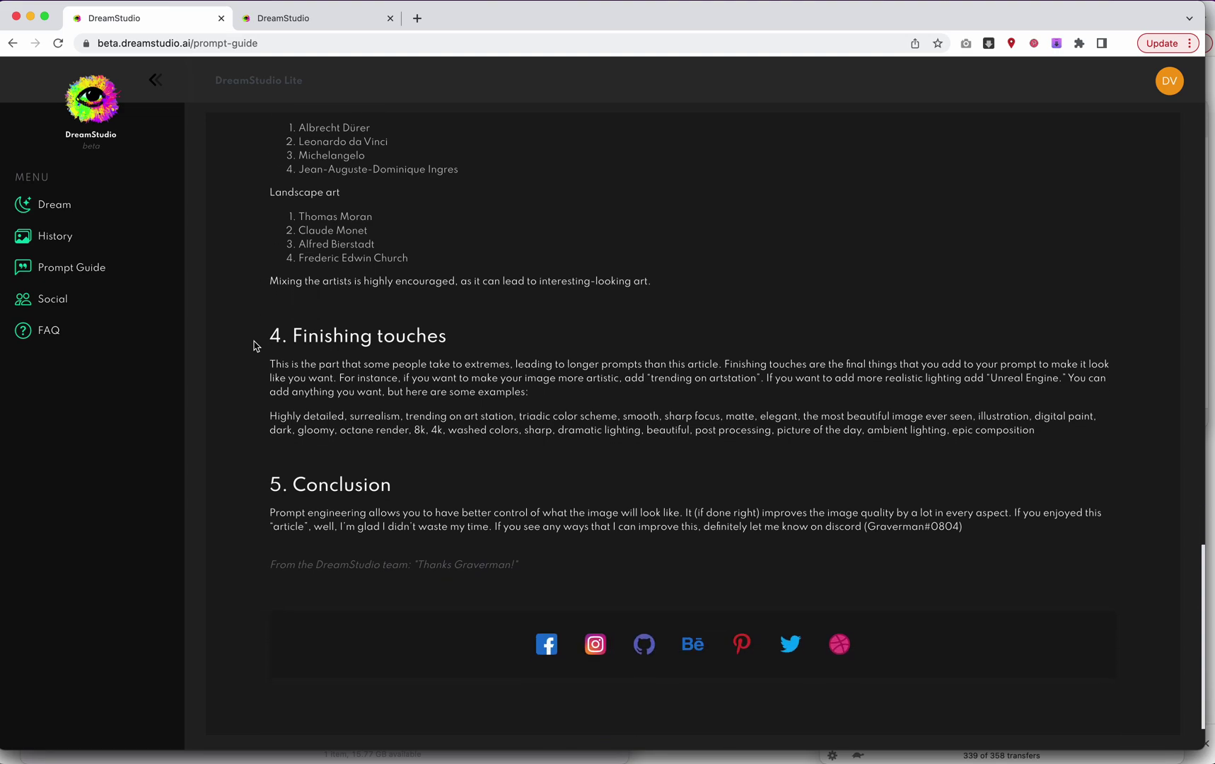
{"action": "scroll", "coordinate": [255, 346], "scroll_direction": "up", "scroll_amount": 19}
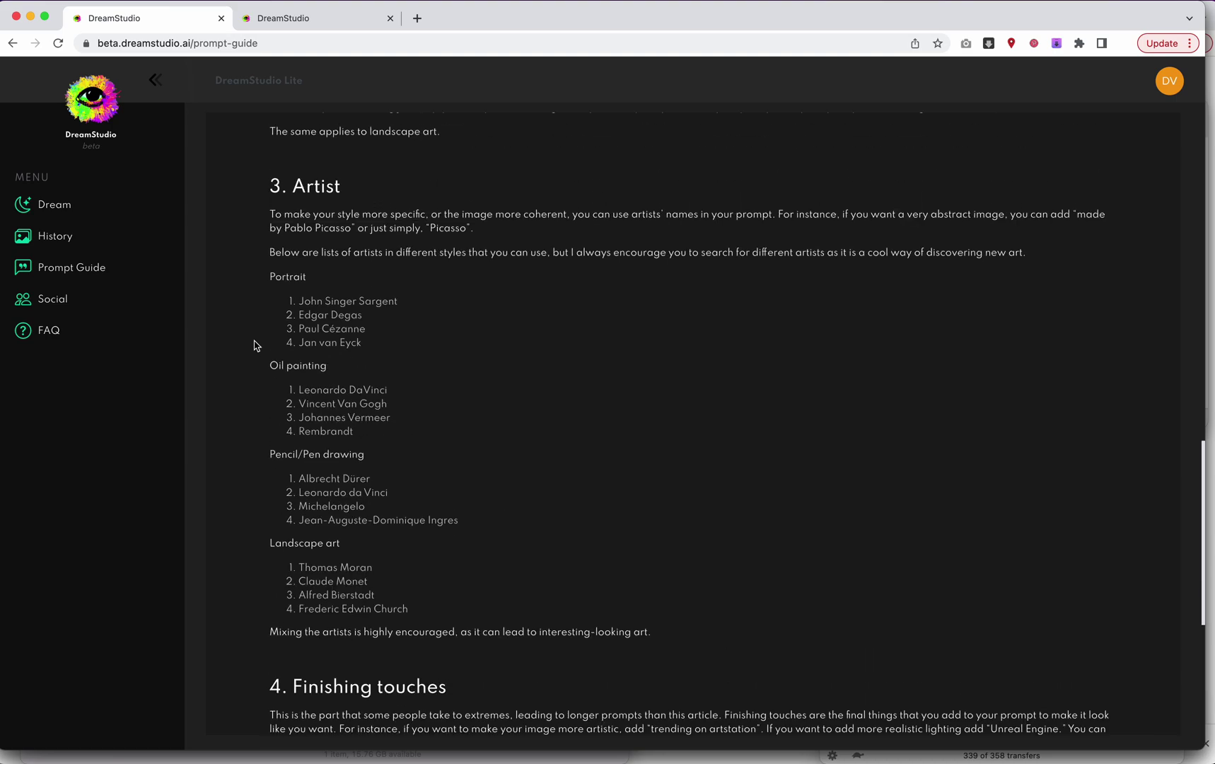
{"action": "scroll", "coordinate": [256, 345], "scroll_direction": "up", "scroll_amount": 11}
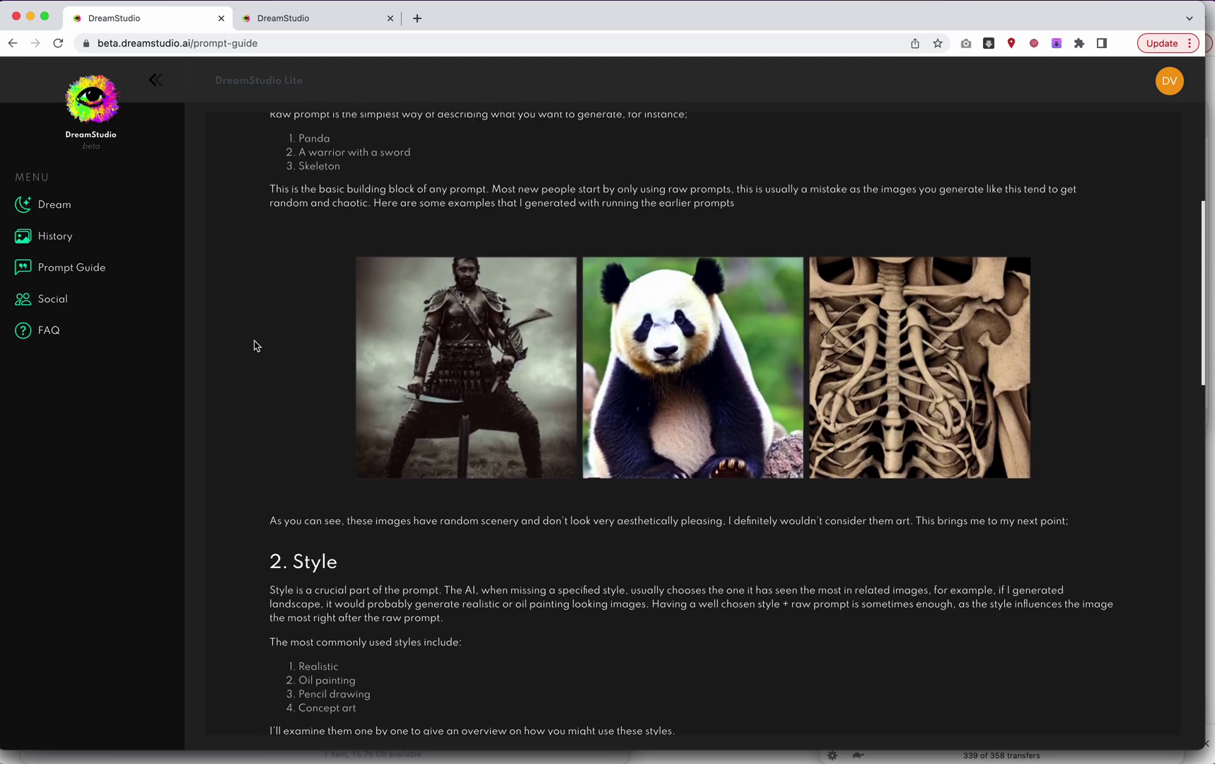
{"action": "scroll", "coordinate": [262, 315], "scroll_direction": "up", "scroll_amount": 6}
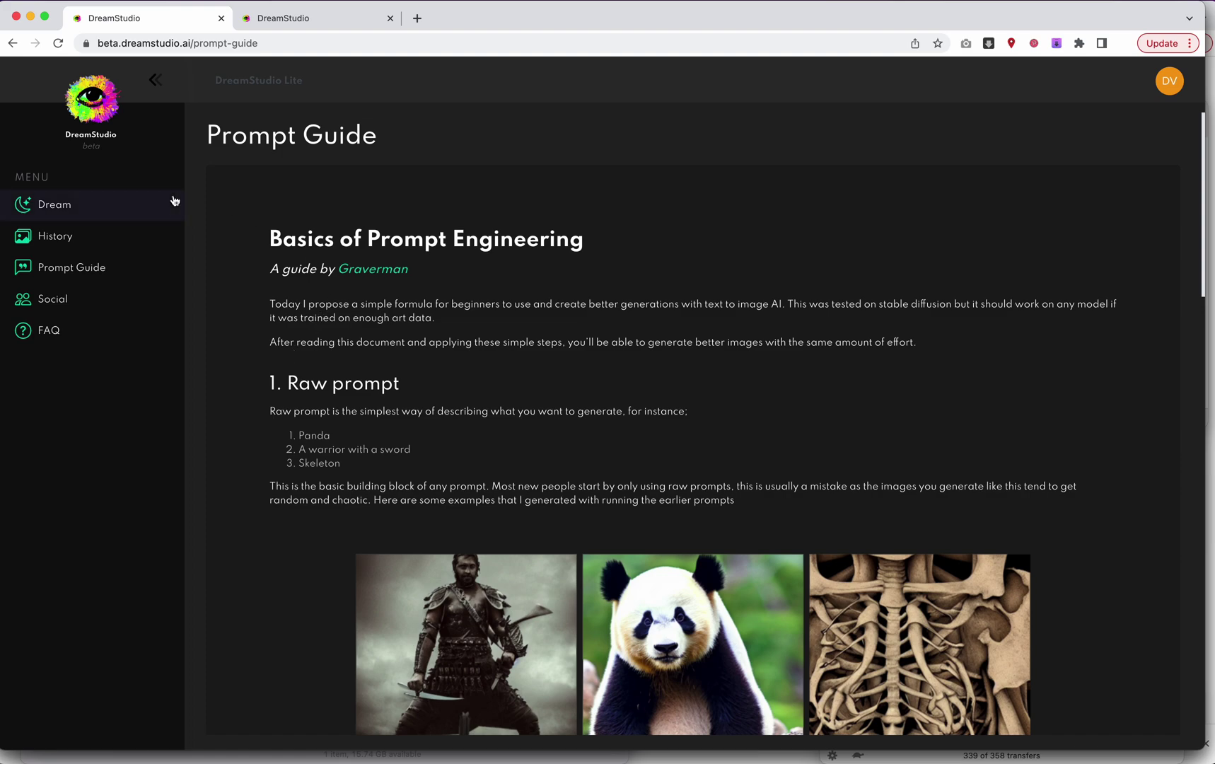
{"action": "left_click", "coordinate": [118, 204]}
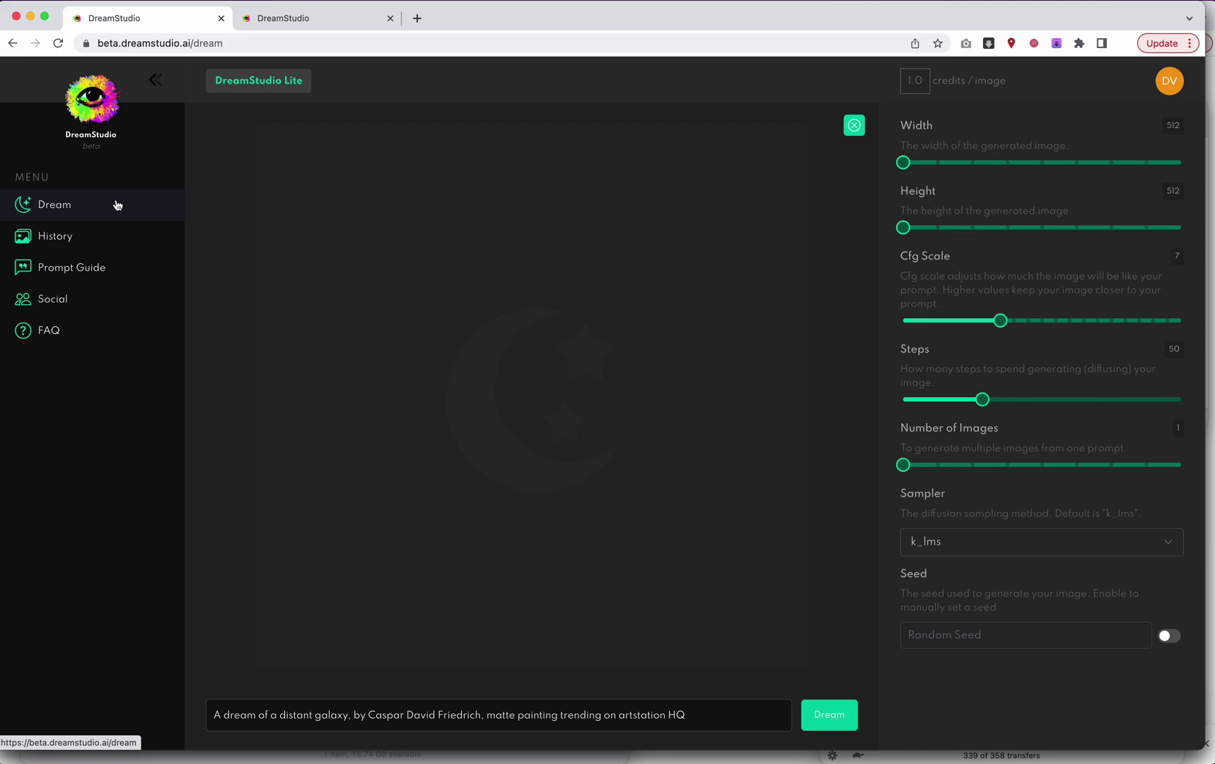